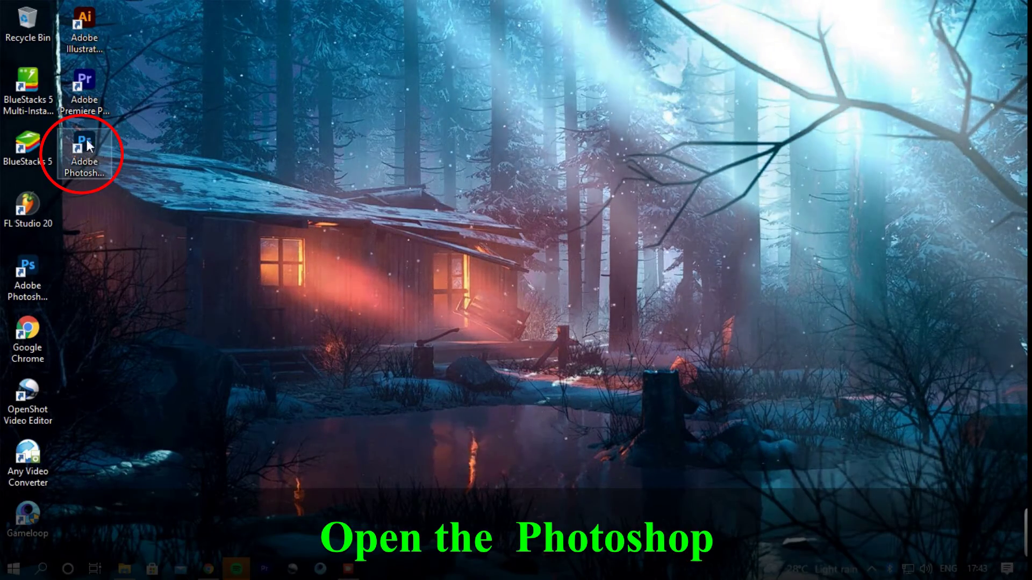
# Launch Photoshop and open the JPG photo of the boy in the orange hoodie.
pyautogui.doubleClick(79, 145)
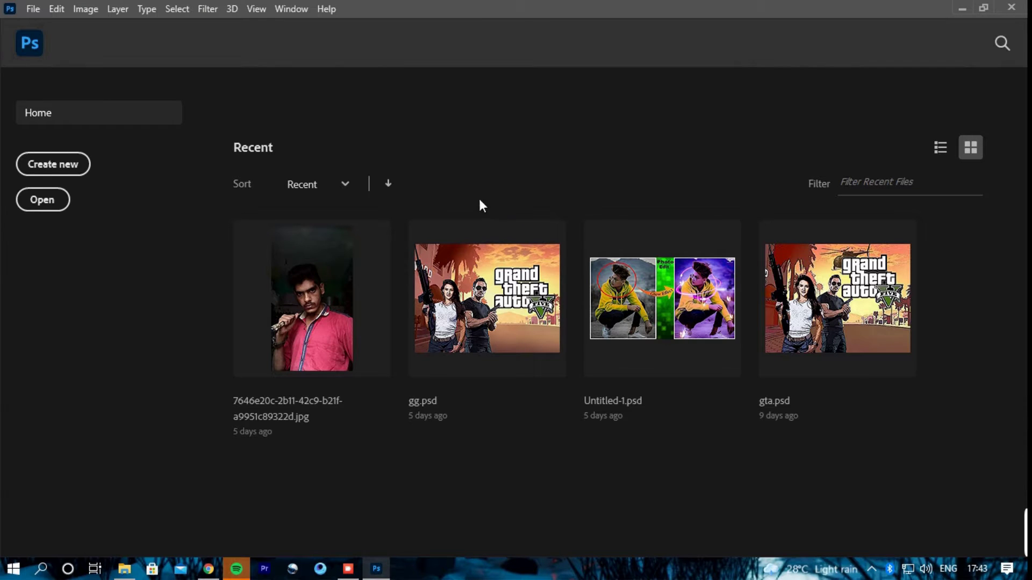
pyautogui.click(42, 199)
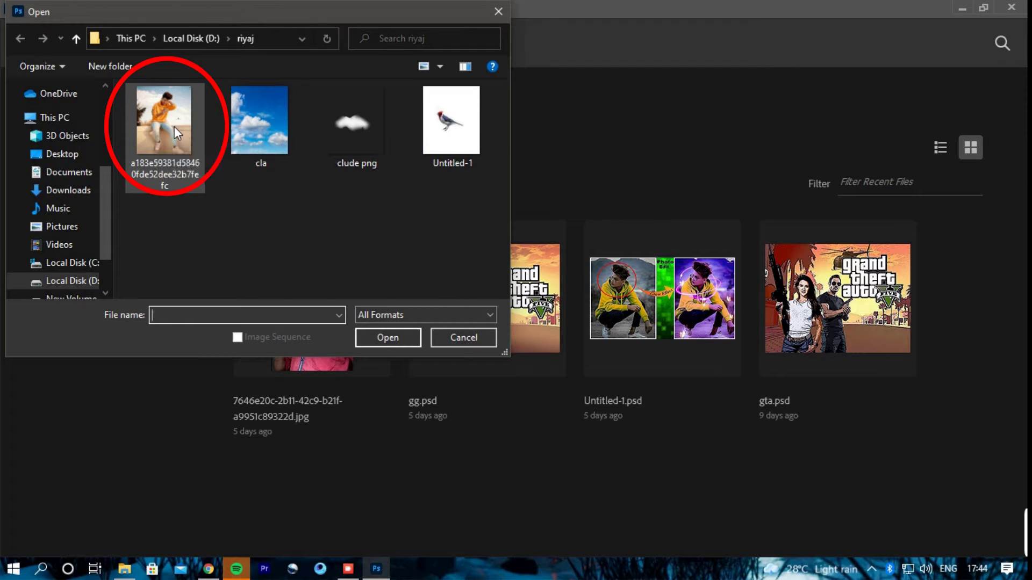
pyautogui.click(174, 127)
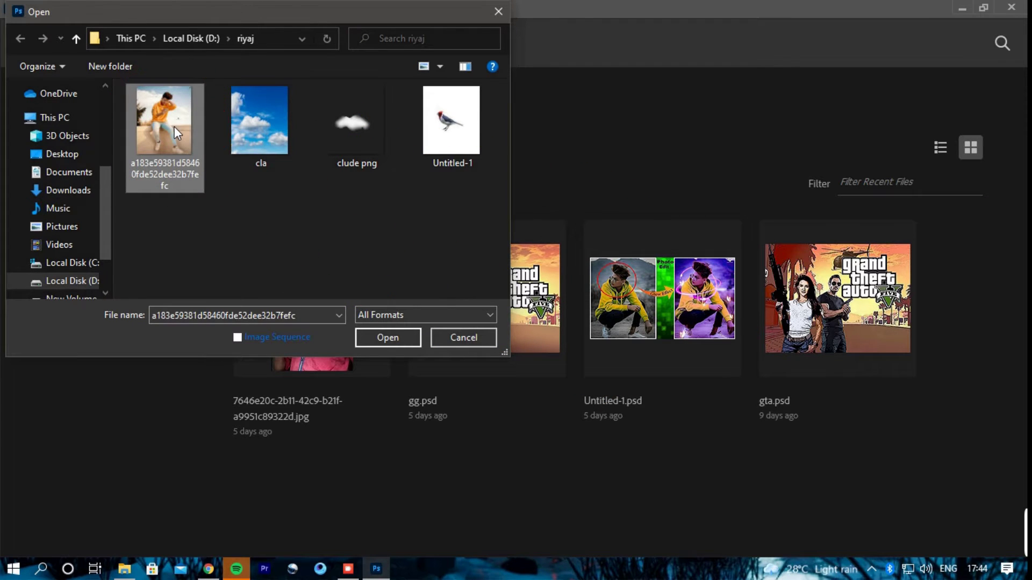
pyautogui.click(392, 336)
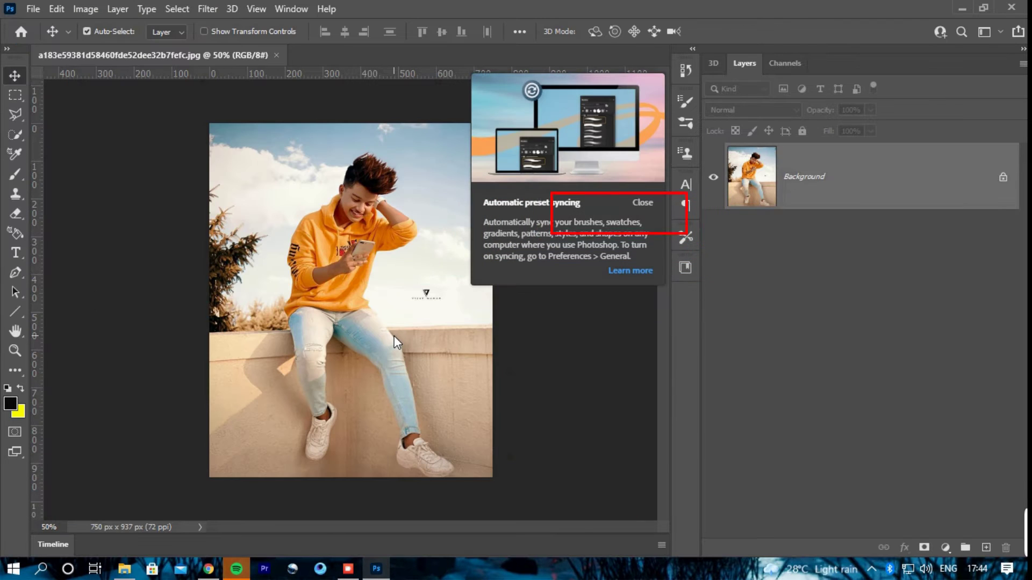
# Dismiss the preset syncing notice and use Quick Selection's Select Subject to select the boy.
pyautogui.click(642, 203)
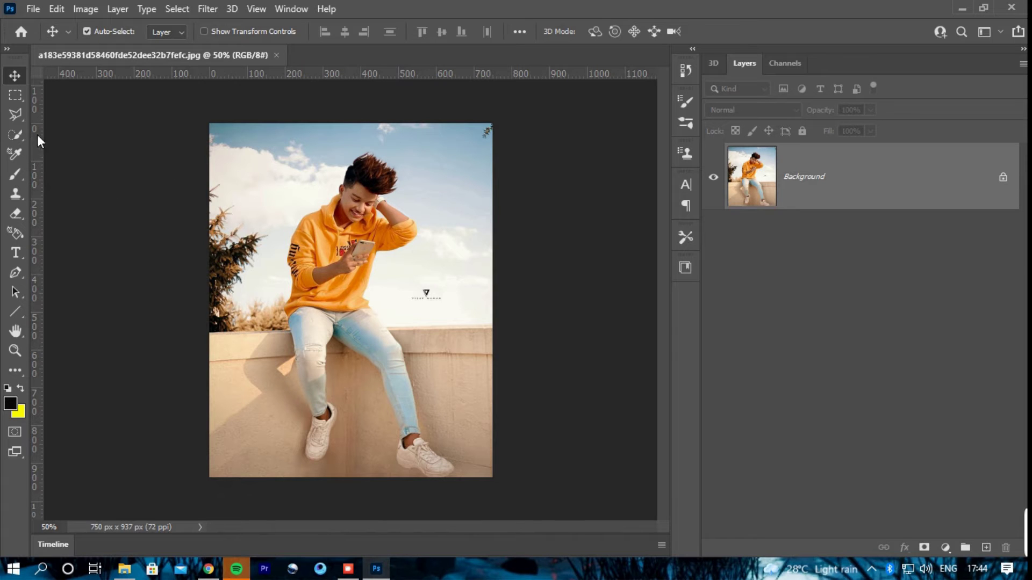
pyautogui.click(15, 135)
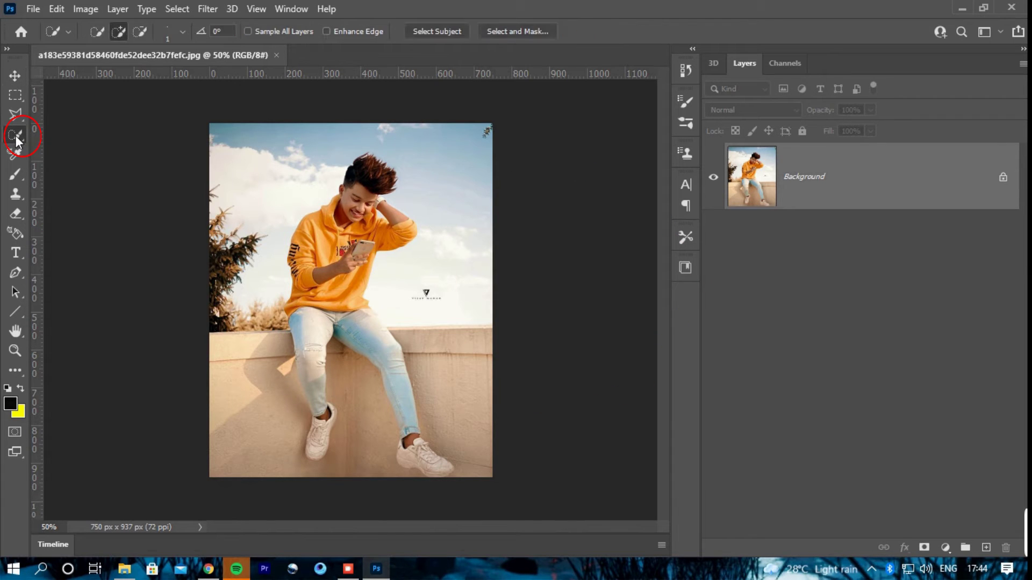
pyautogui.rightClick(15, 136)
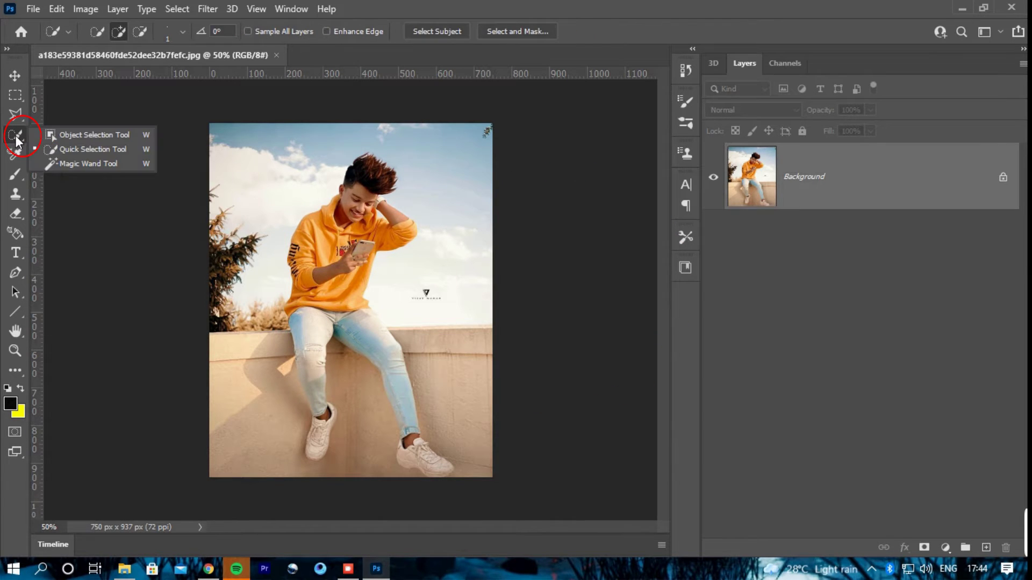
pyautogui.click(93, 149)
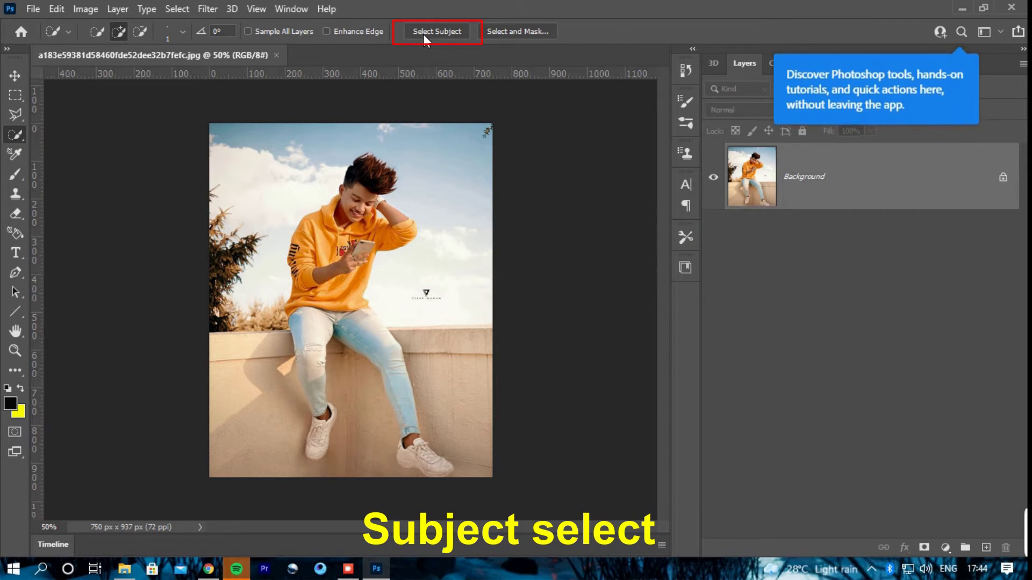
pyautogui.click(457, 34)
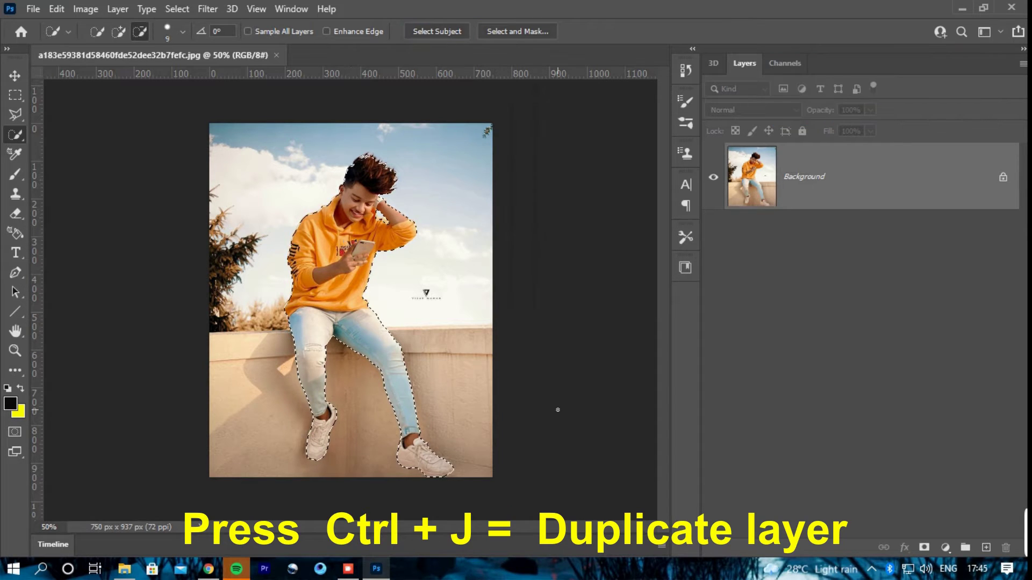
# Copy the selected boy onto a new layer and delete the original Background layer.
pyautogui.hotkey('ctrl', 'j')
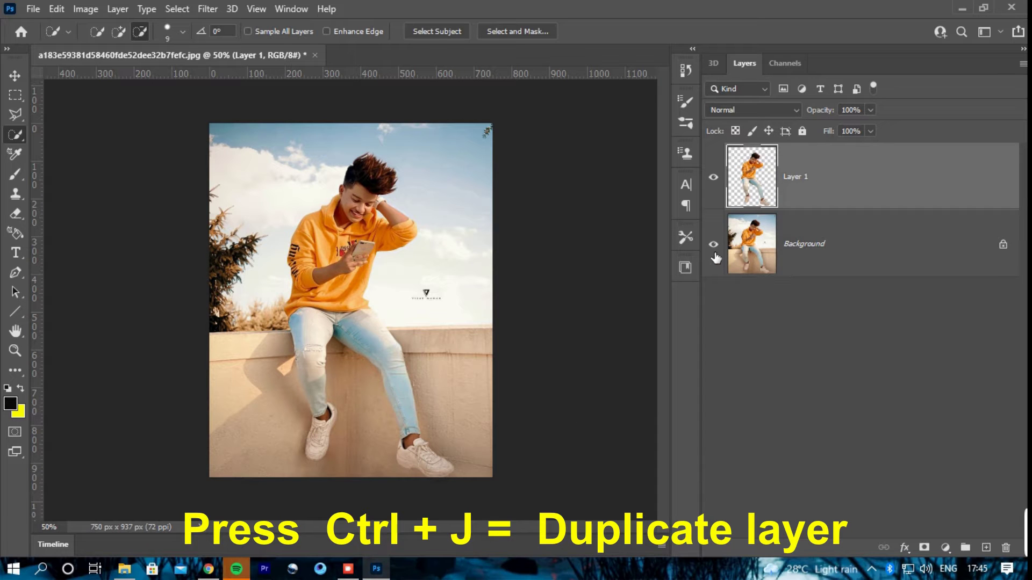
pyautogui.click(777, 244)
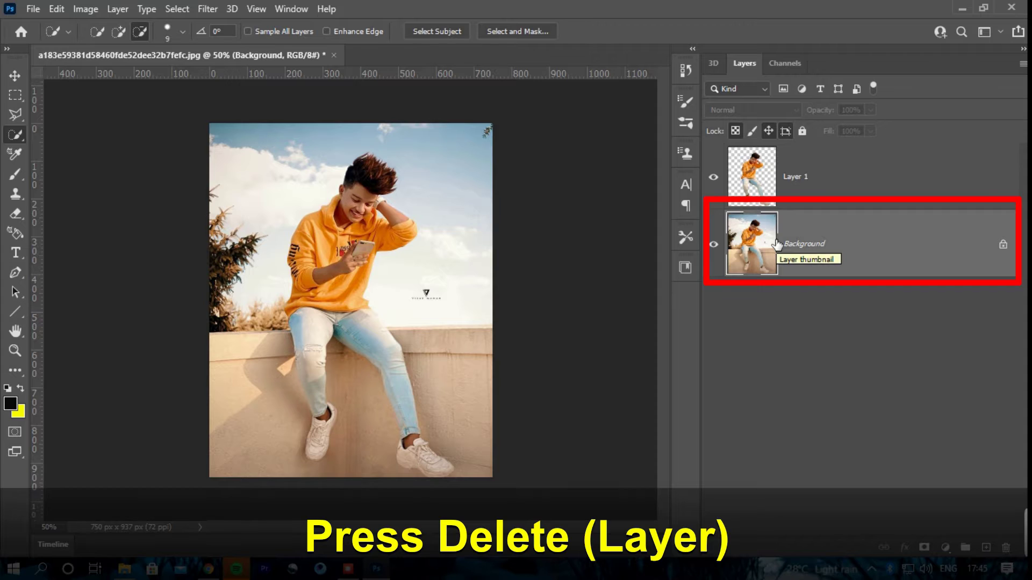
pyautogui.press('Delete')
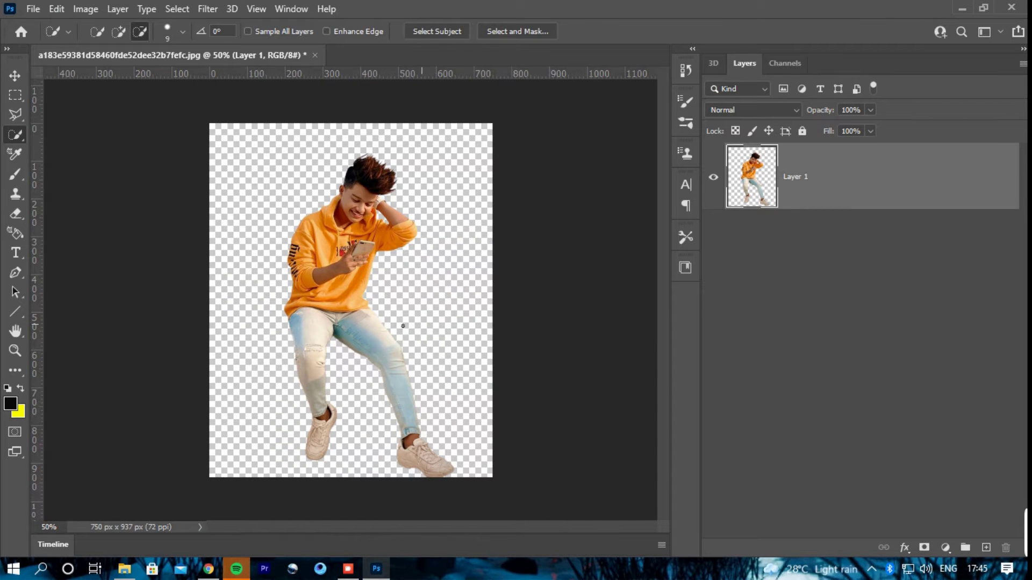
# Embed the cla blue sky image and scale it to cover the whole canvas.
pyautogui.click(33, 9)
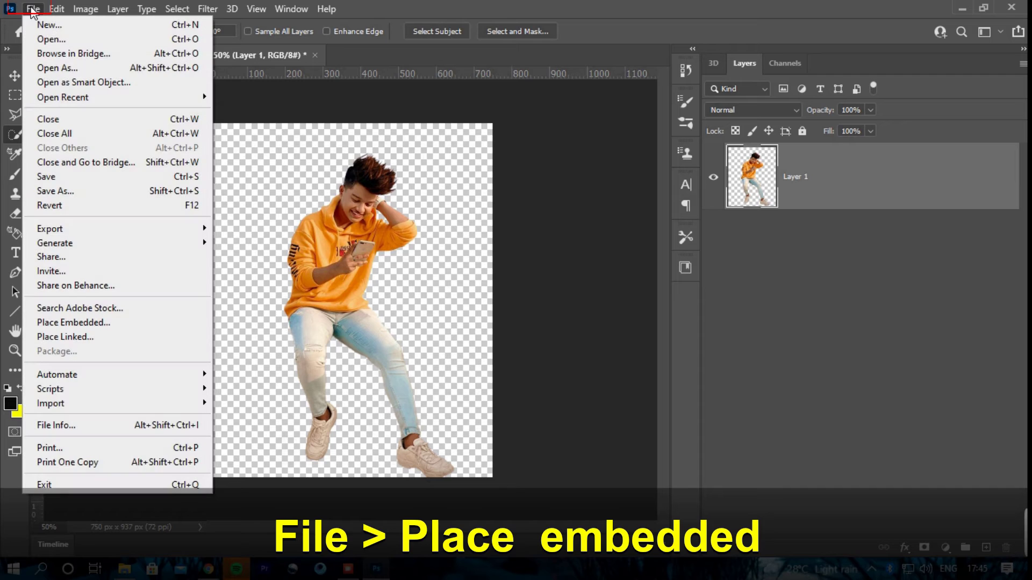
pyautogui.click(93, 321)
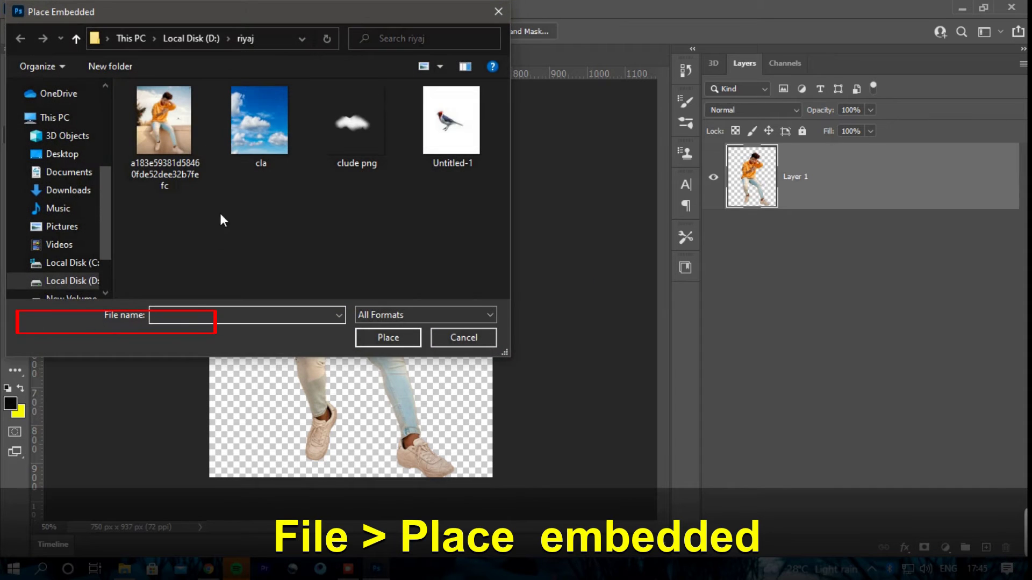
pyautogui.click(253, 129)
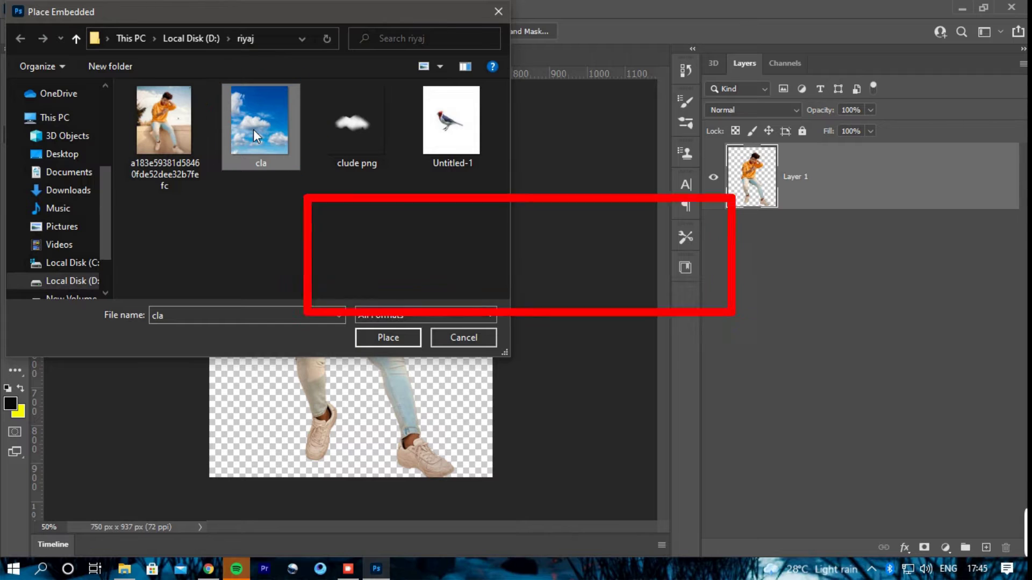
pyautogui.click(382, 338)
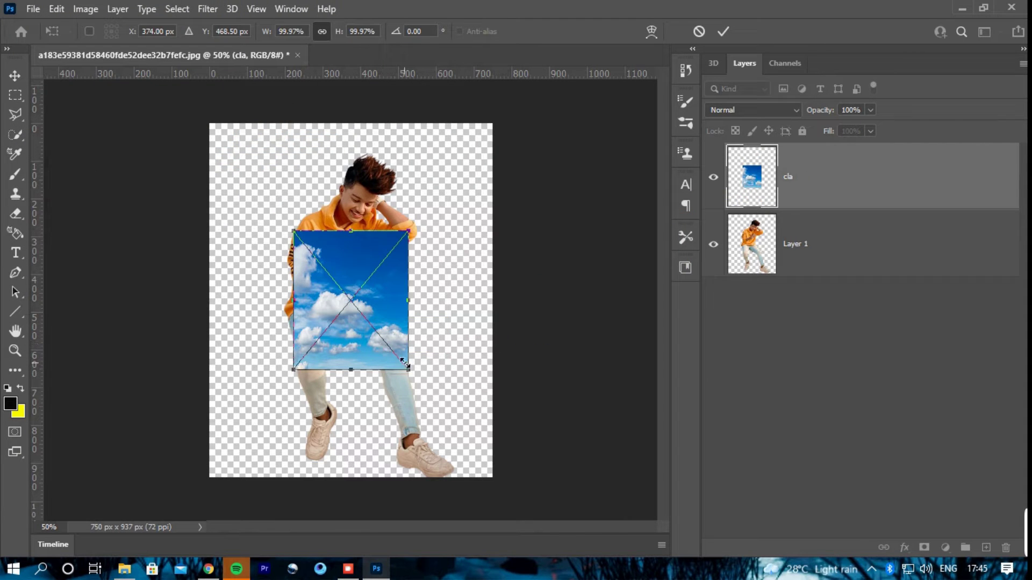
pyautogui.moveTo(409, 368); pyautogui.dragTo(513, 465)
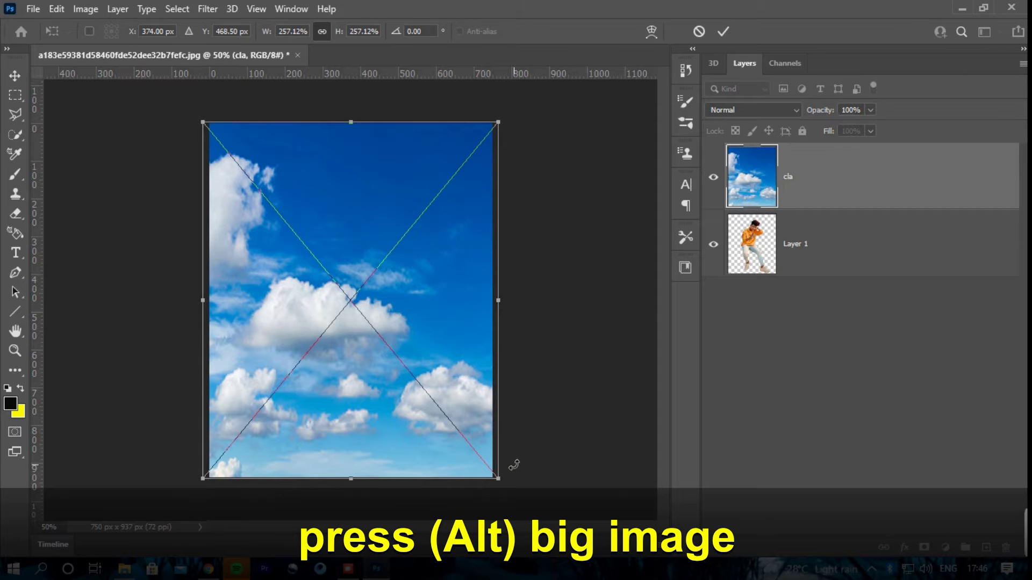
pyautogui.press('Return')
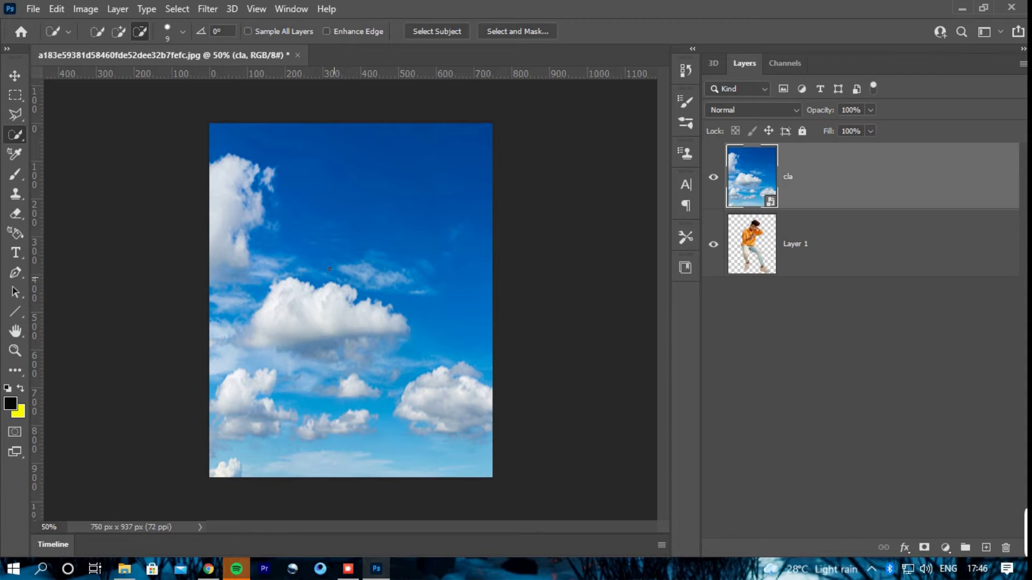
pyautogui.click(33, 9)
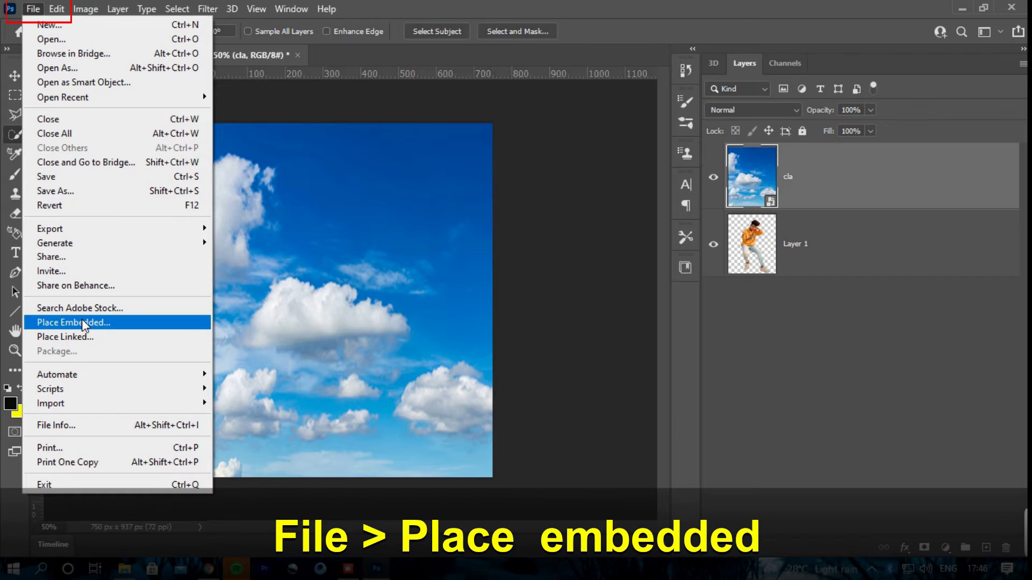
# Embed the clude png cloud image and enlarge it as the top layer.
pyautogui.click(127, 329)
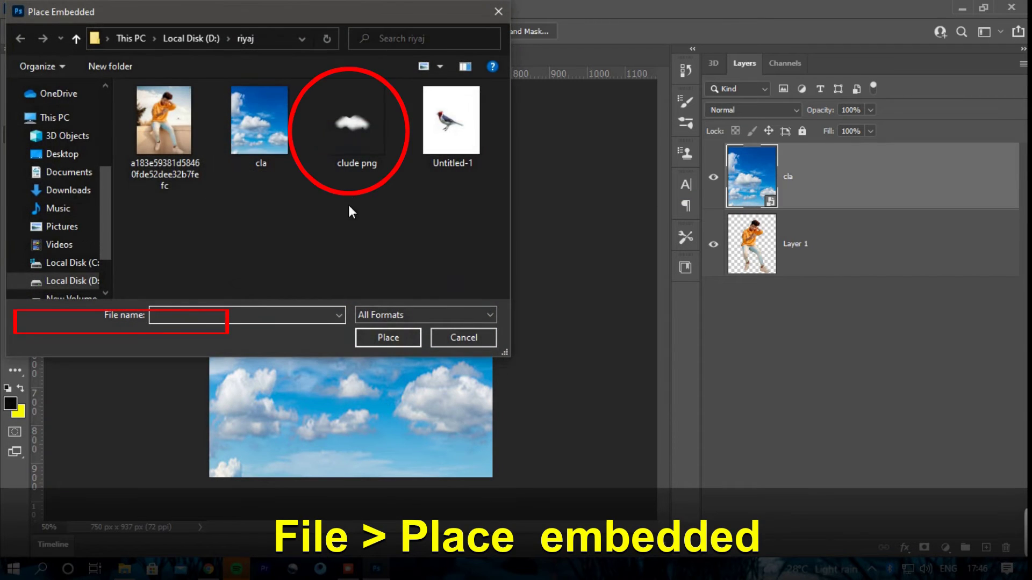
pyautogui.click(353, 129)
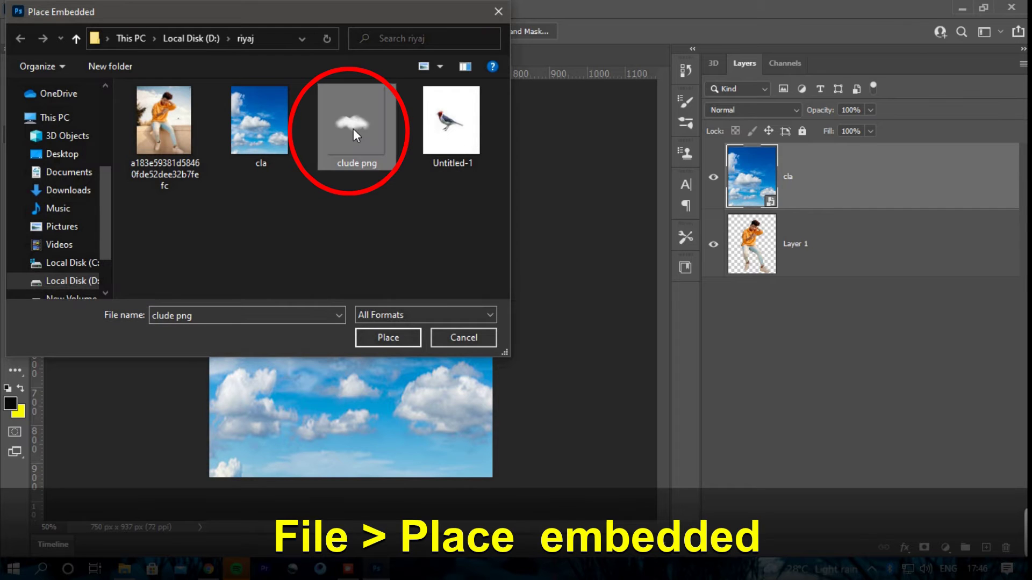
pyautogui.click(385, 340)
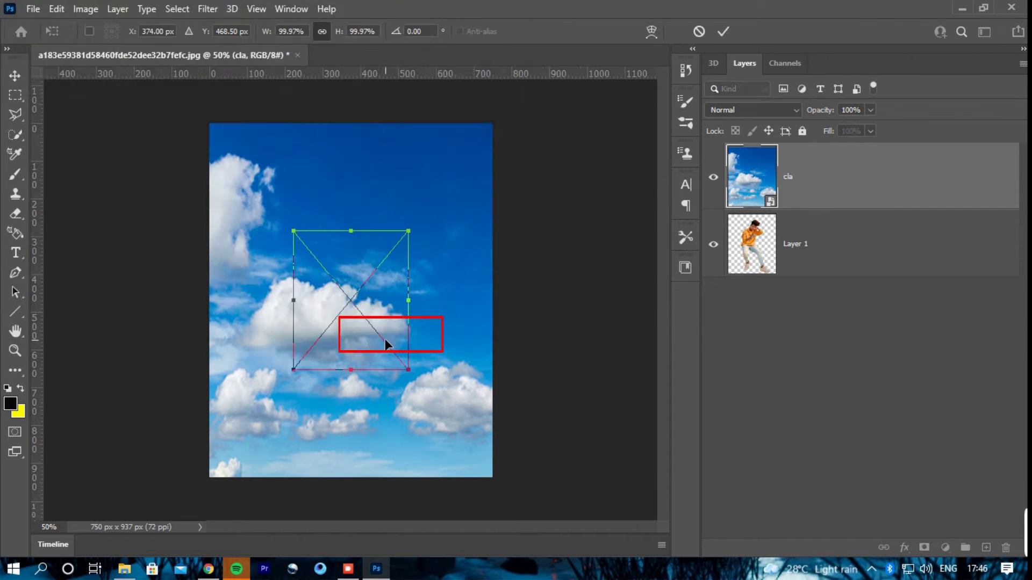
pyautogui.moveTo(408, 369)
pyautogui.mouseDown()
pyautogui.moveTo(464, 394)
pyautogui.moveTo(423, 329)
pyautogui.moveTo(419, 338)
pyautogui.mouseUp()
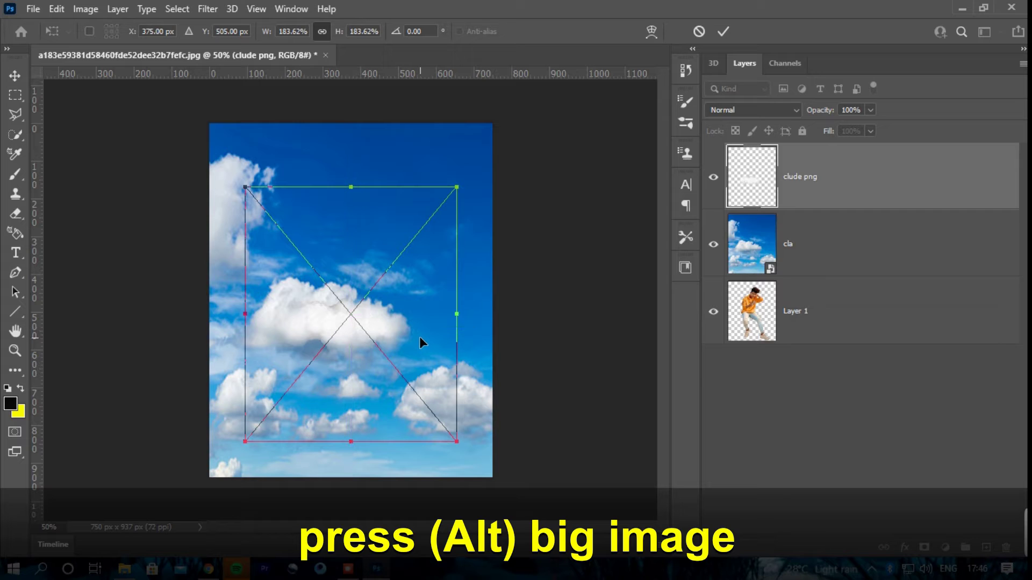
pyautogui.press('Return')
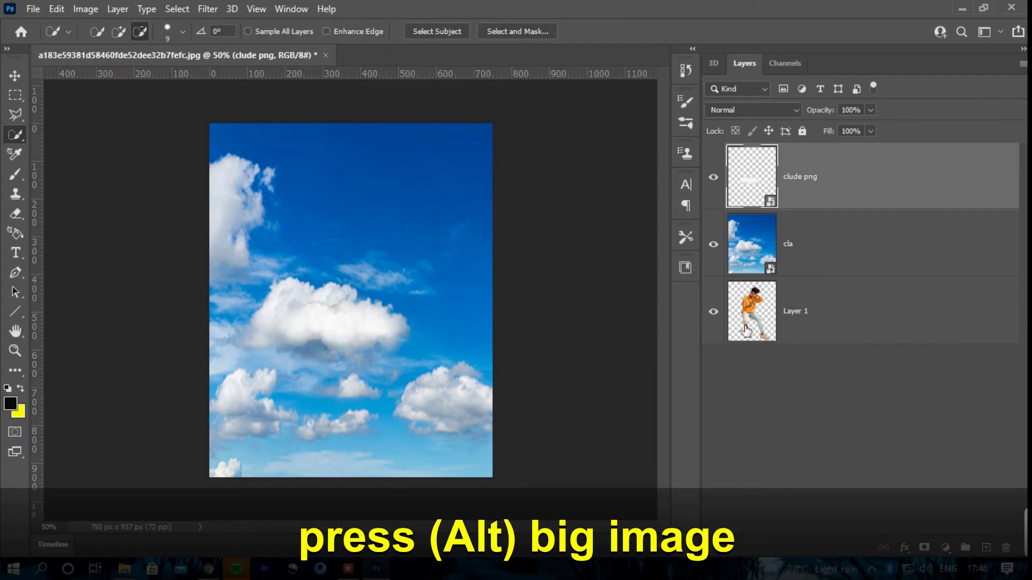
# Move Layer 1 to the top, scale the boy to about 70% and centre him horizontally.
pyautogui.moveTo(809, 315); pyautogui.dragTo(811, 172)
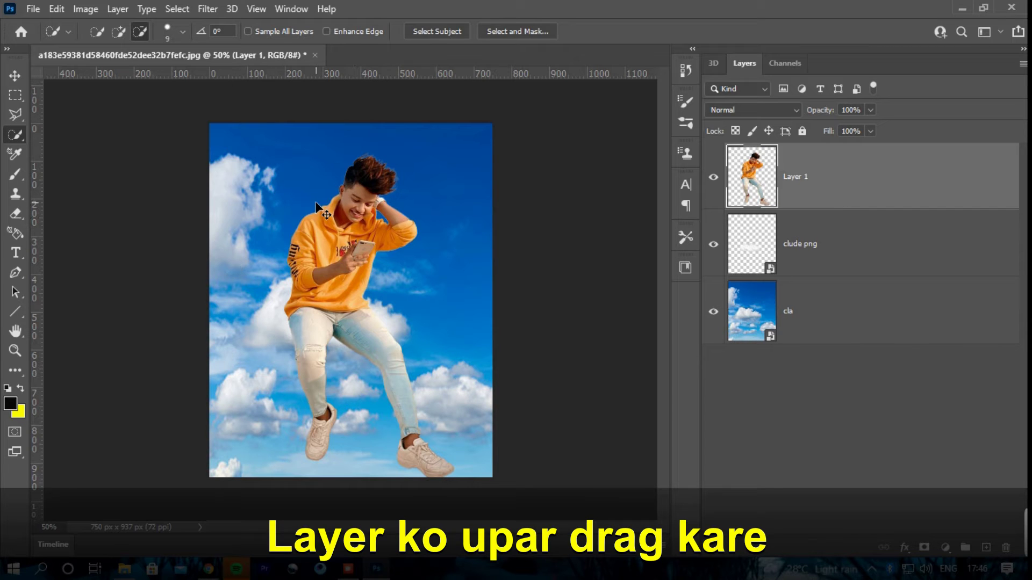
pyautogui.hotkey('ctrl', 't')
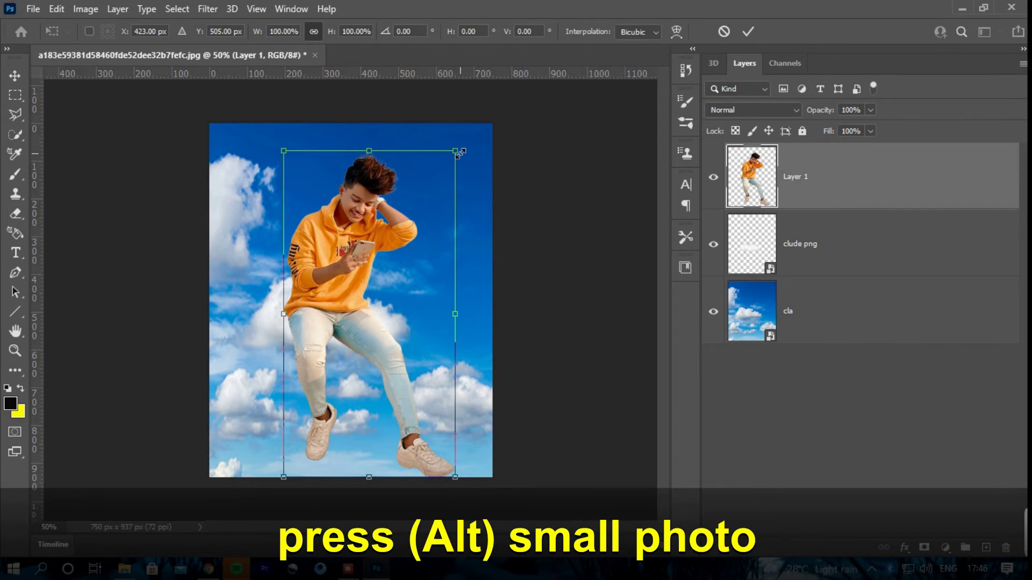
pyautogui.moveTo(458, 152); pyautogui.dragTo(436, 182)
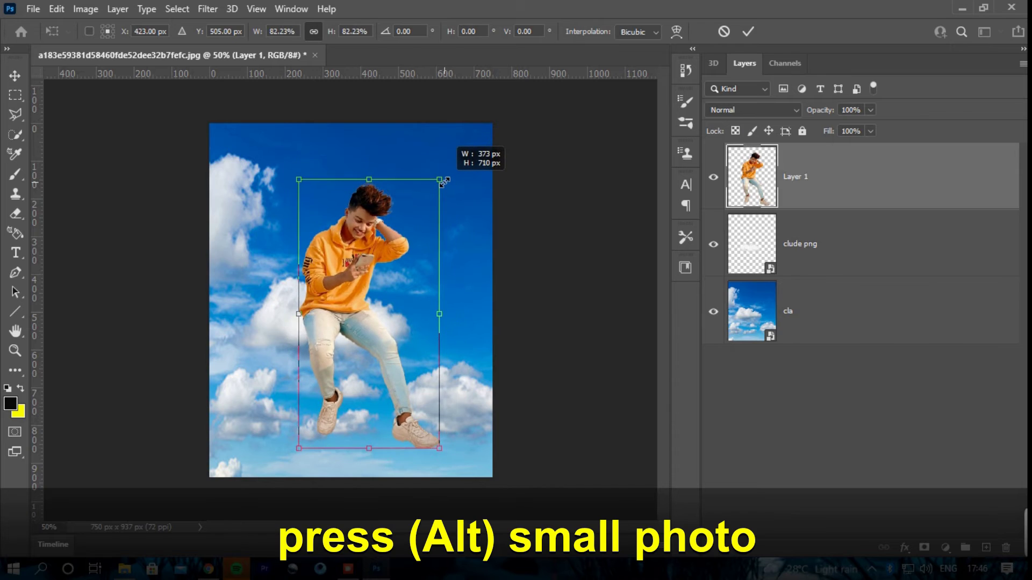
pyautogui.moveTo(391, 265); pyautogui.dragTo(392, 238)
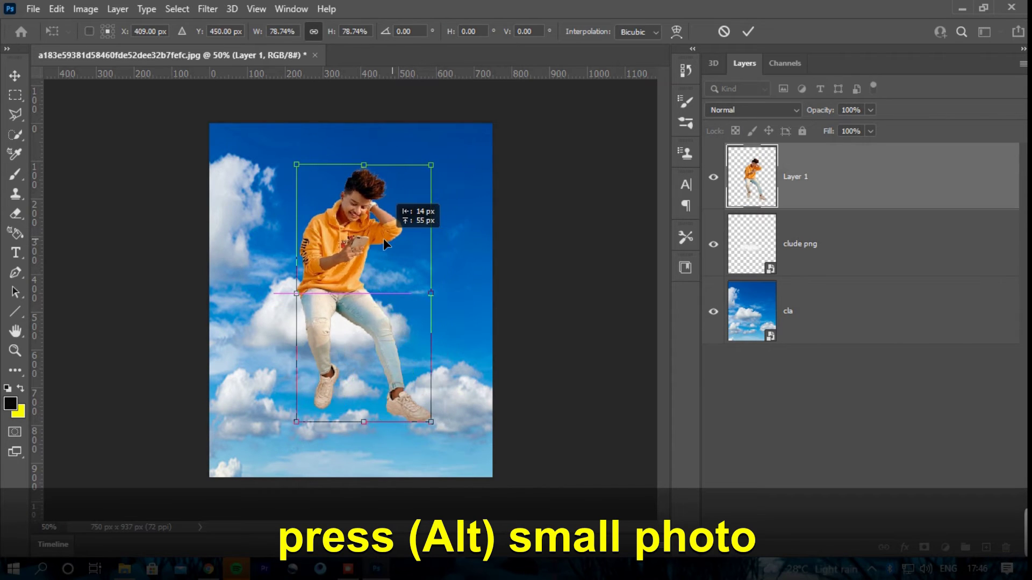
pyautogui.moveTo(393, 240); pyautogui.dragTo(379, 236)
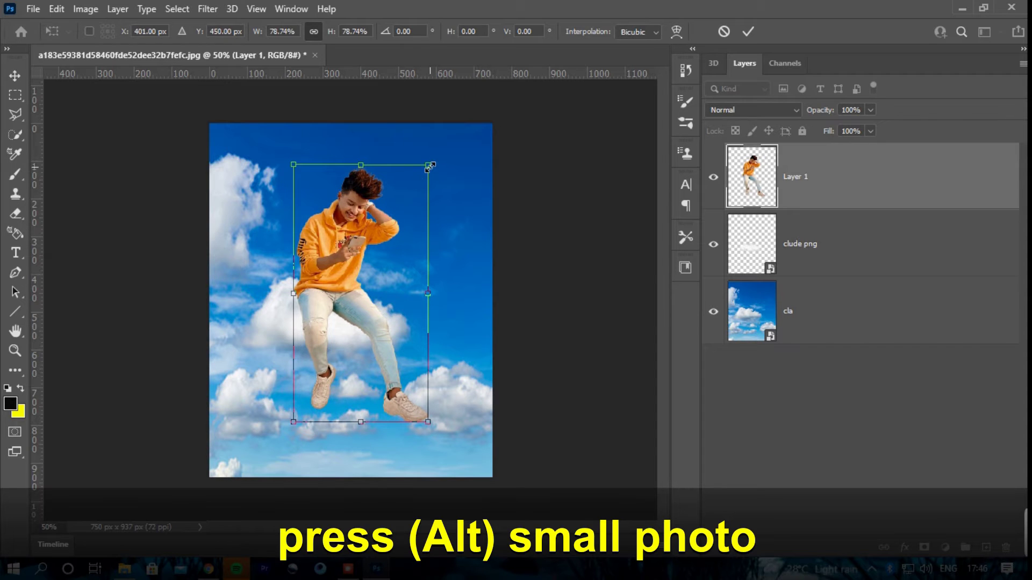
pyautogui.keyDown('alt'); pyautogui.moveTo(427, 165); pyautogui.dragTo(421, 178); pyautogui.keyUp('alt')
pyautogui.moveTo(389, 231); pyautogui.dragTo(386, 231)
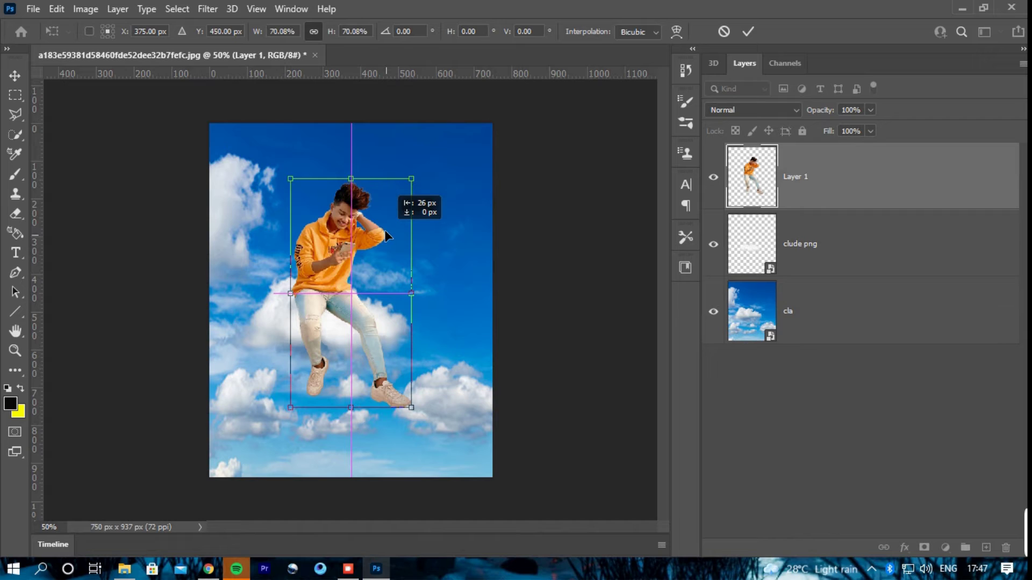
pyautogui.moveTo(385, 230); pyautogui.dragTo(385, 230)
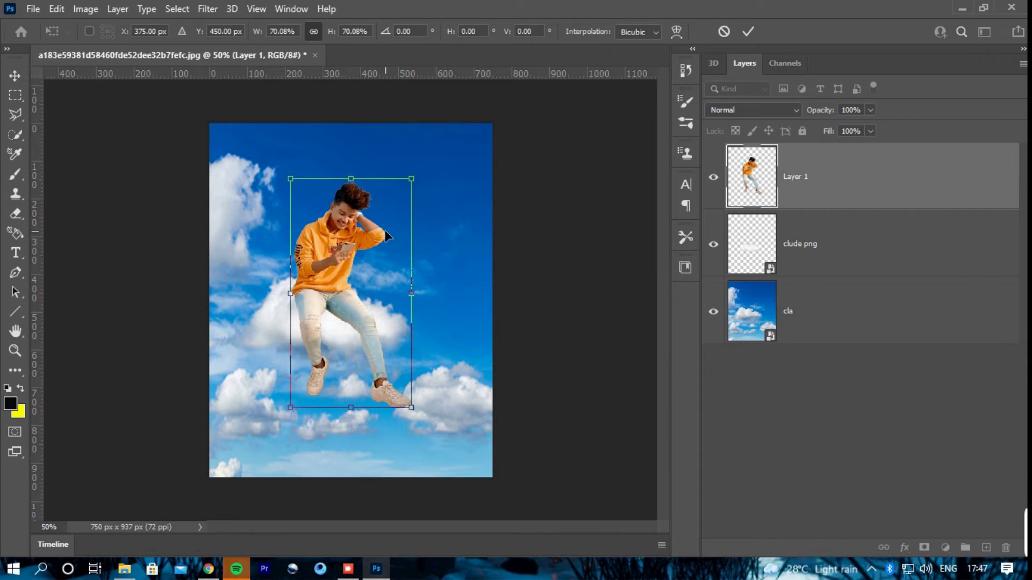
pyautogui.press('Return')
pyautogui.press('w')
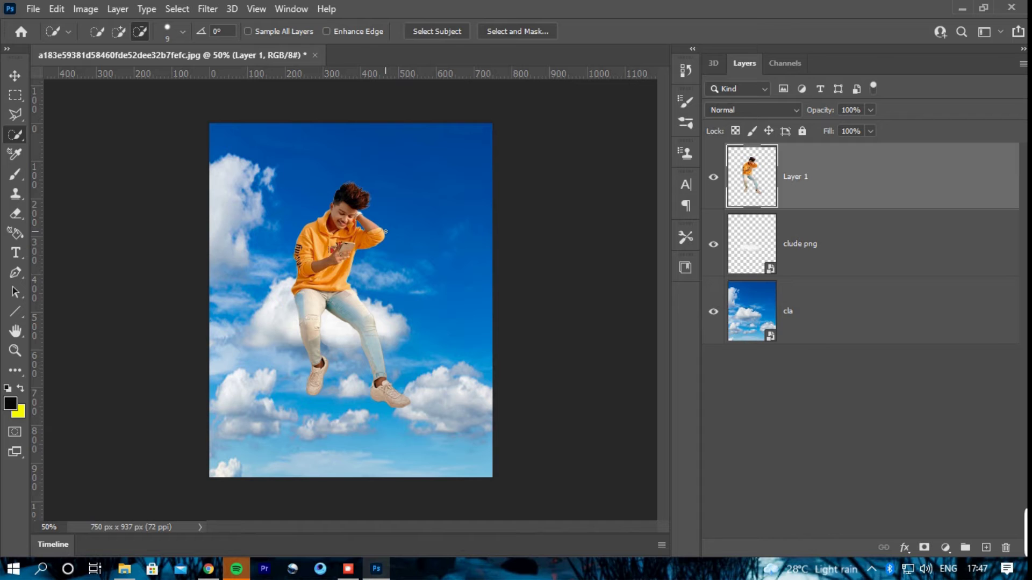
pyautogui.hotkey('ctrl', '+')
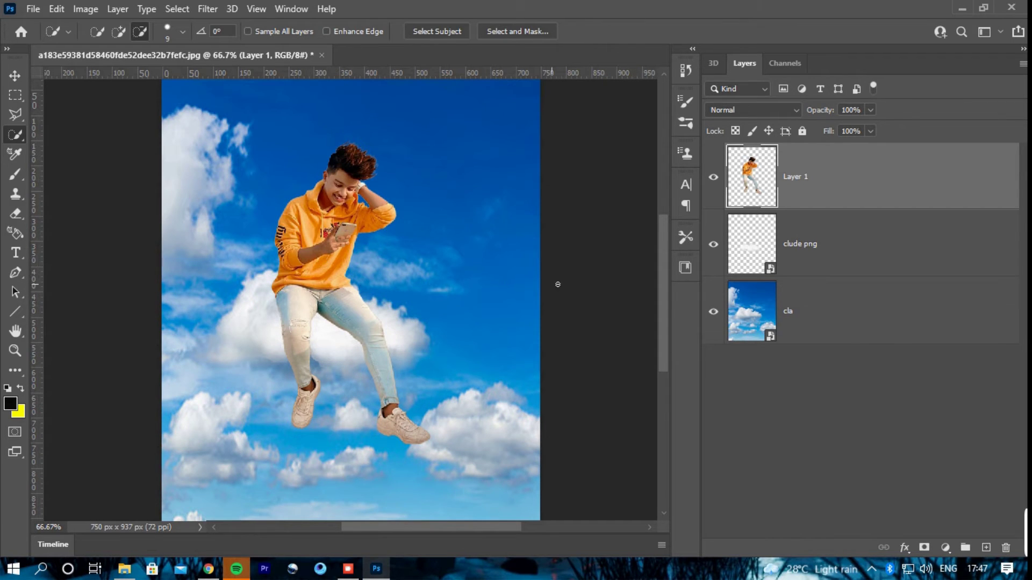
# Enlarge the clude png layer to 222.76% and position its puffy cloud under the boy.
pyautogui.click(801, 258)
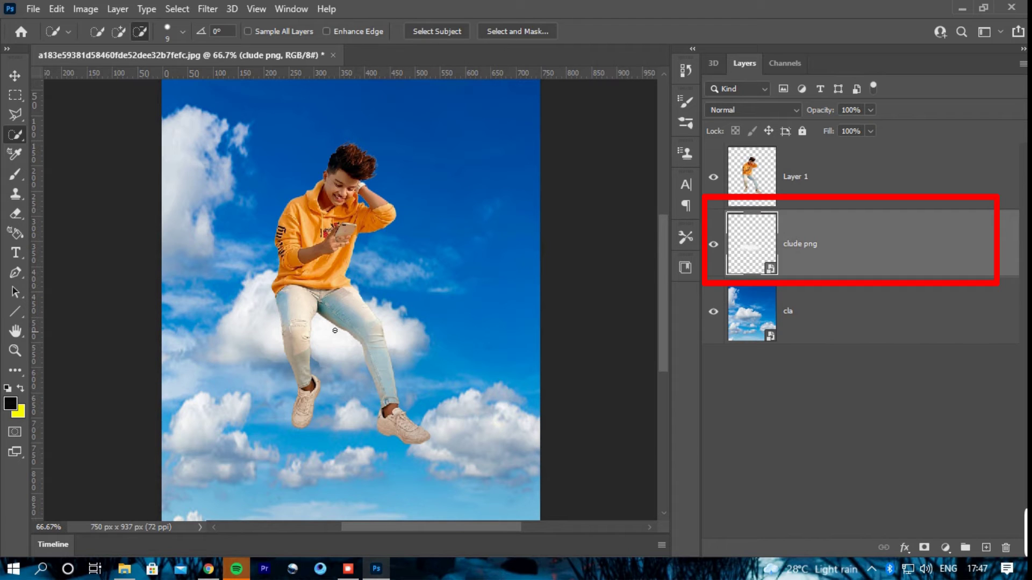
pyautogui.click(14, 76)
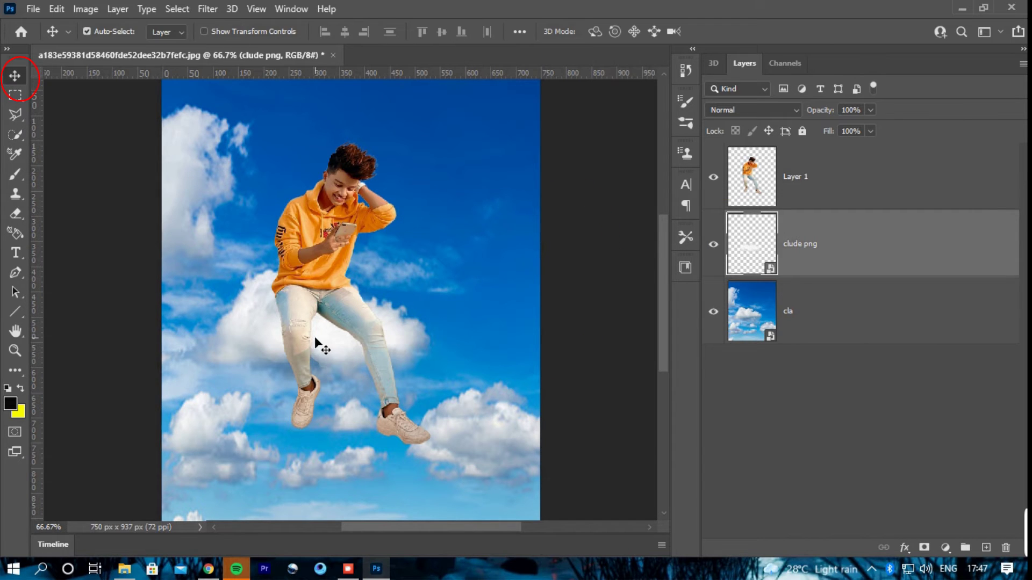
pyautogui.moveTo(318, 338)
pyautogui.mouseDown()
pyautogui.moveTo(289, 301)
pyautogui.moveTo(293, 324)
pyautogui.mouseUp()
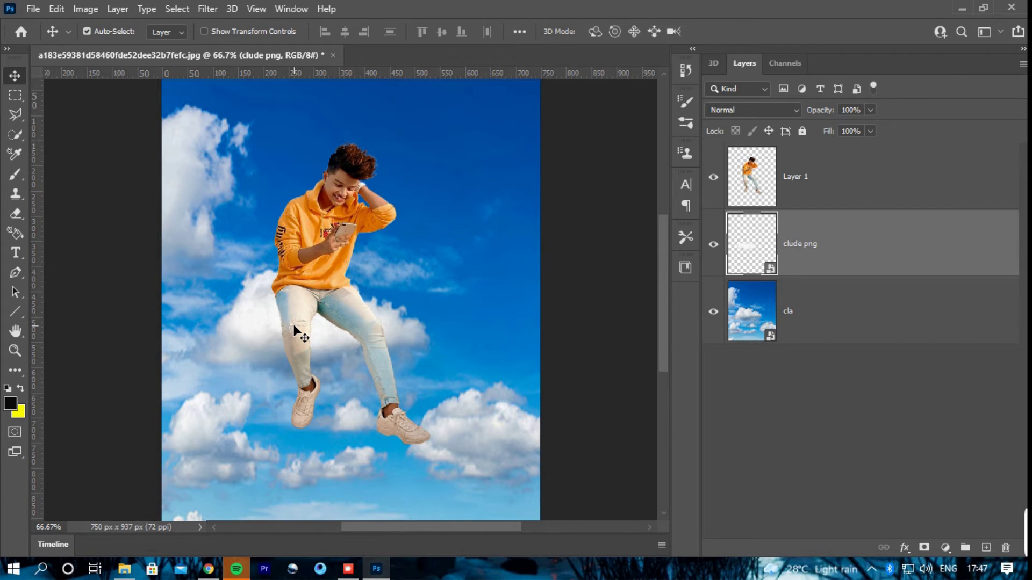
pyautogui.hotkey('ctrl', 't')
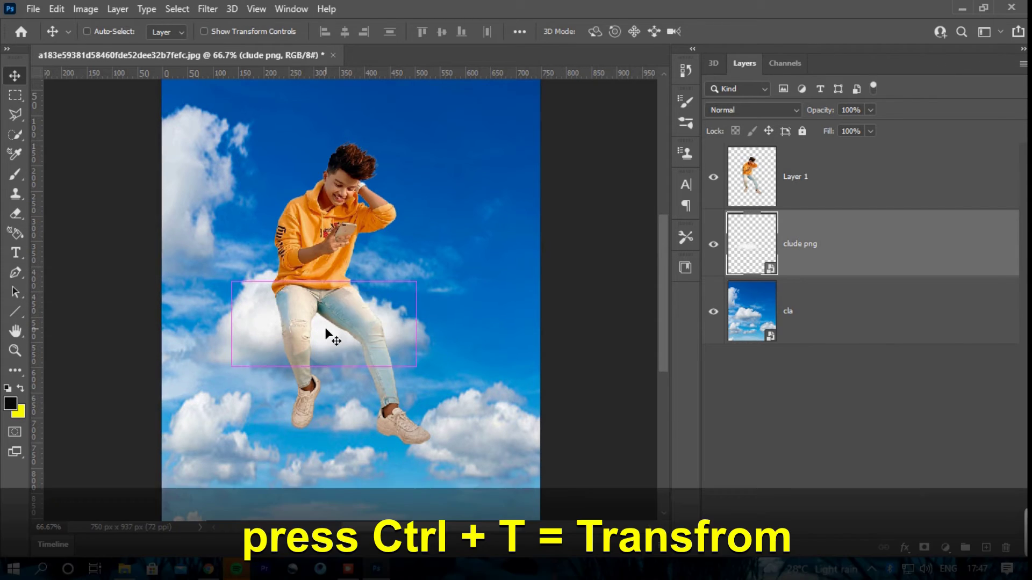
pyautogui.hotkey('ctrl', 't')
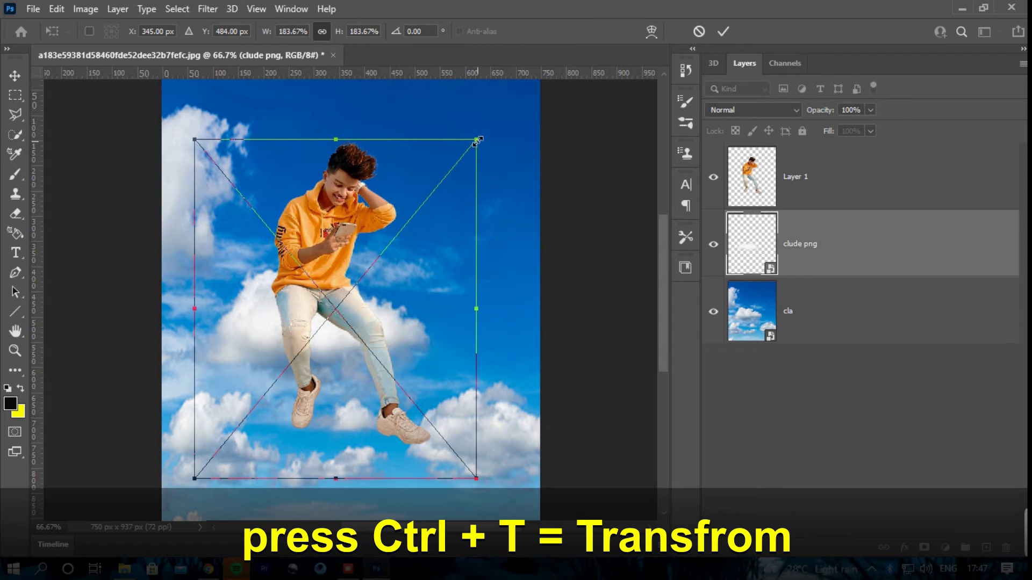
pyautogui.moveTo(476, 140); pyautogui.dragTo(506, 103)
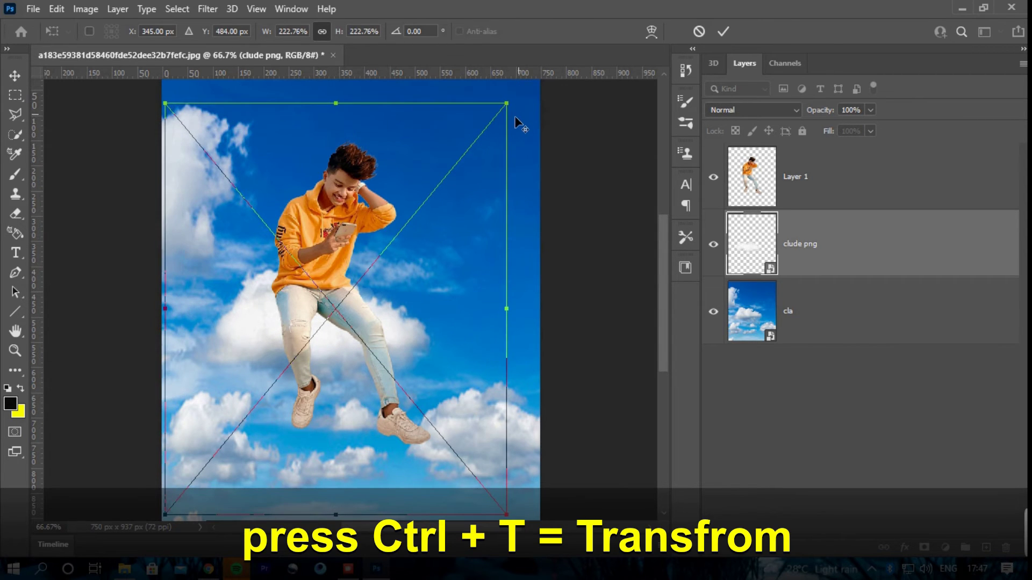
pyautogui.moveTo(393, 327); pyautogui.dragTo(409, 330)
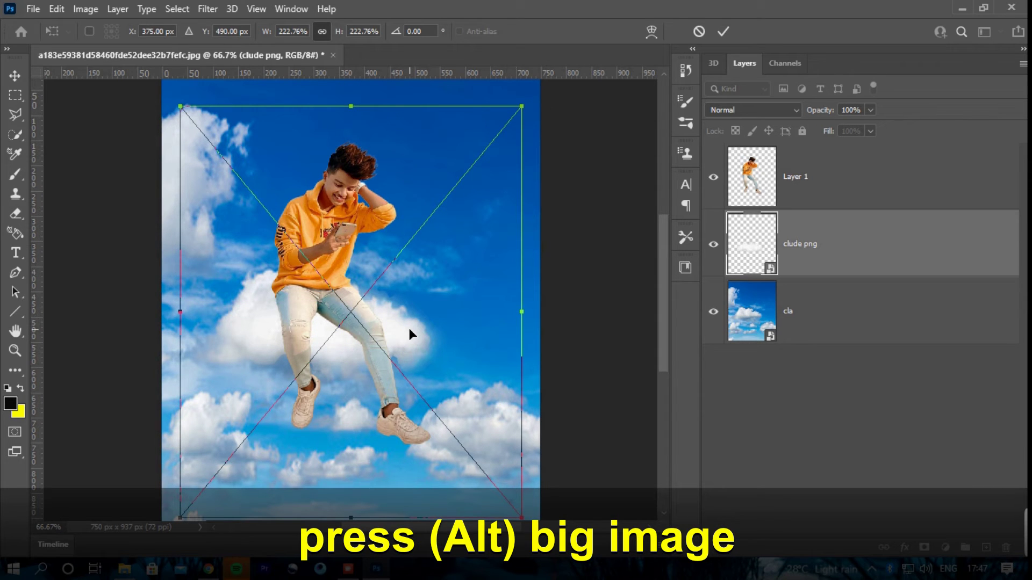
pyautogui.moveTo(412, 327); pyautogui.dragTo(408, 331)
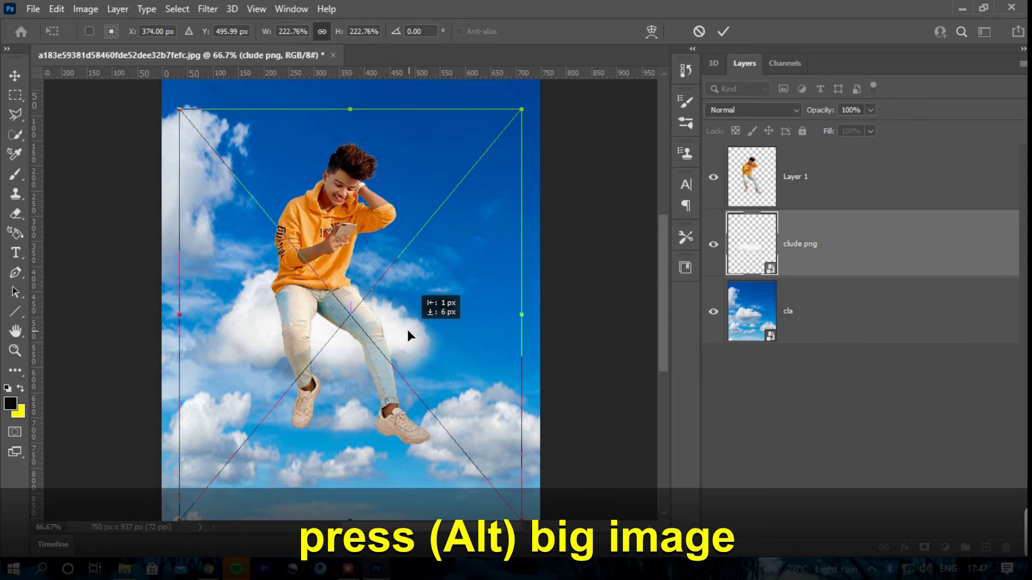
pyautogui.press('Return')
pyautogui.hotkey('ctrl', '-')
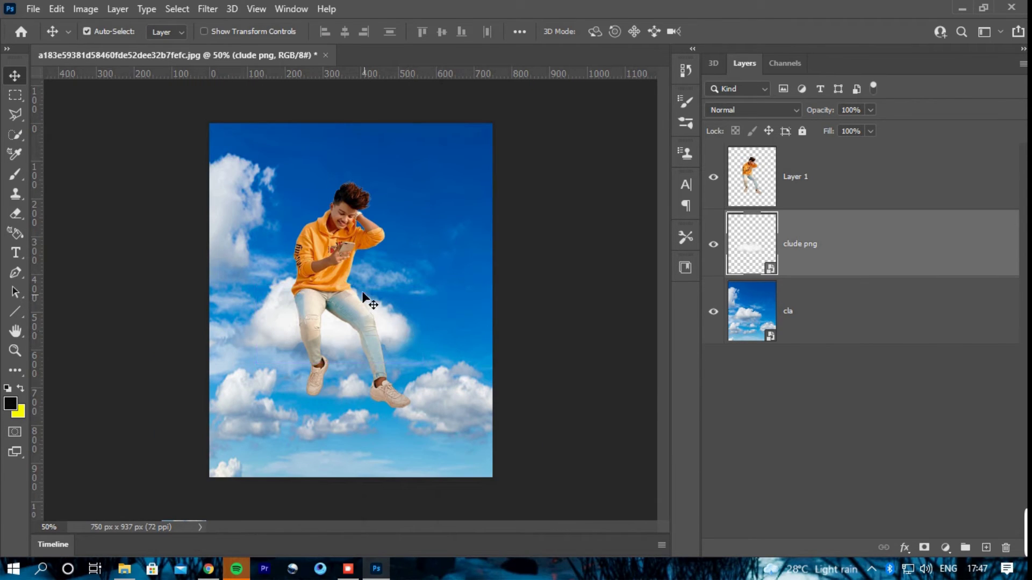
# Scale the boy's Layer 1 up to about 109%, extending down and right.
pyautogui.click(334, 265)
pyautogui.hotkey('ctrl', 't')
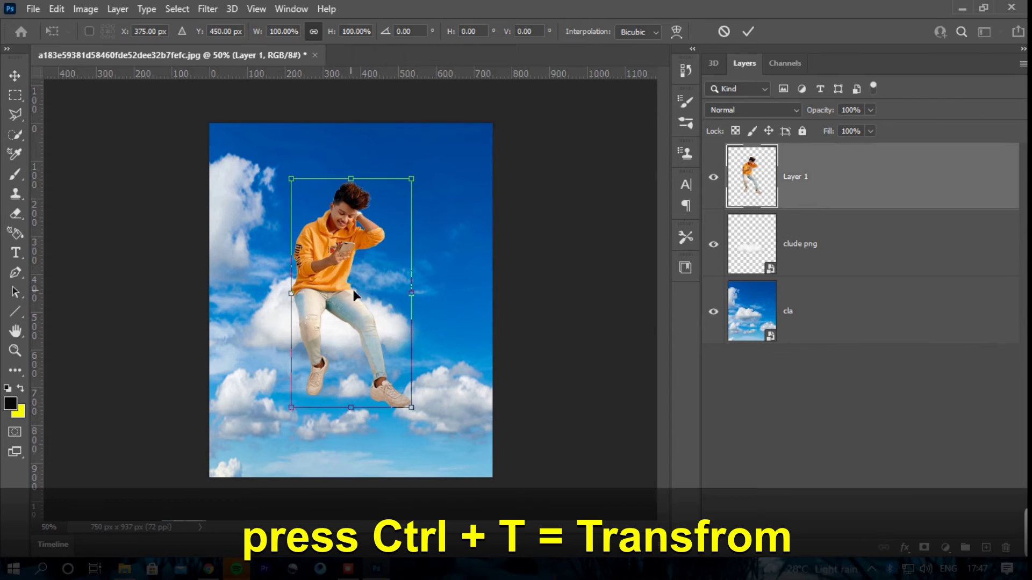
pyautogui.moveTo(412, 409); pyautogui.dragTo(413, 412)
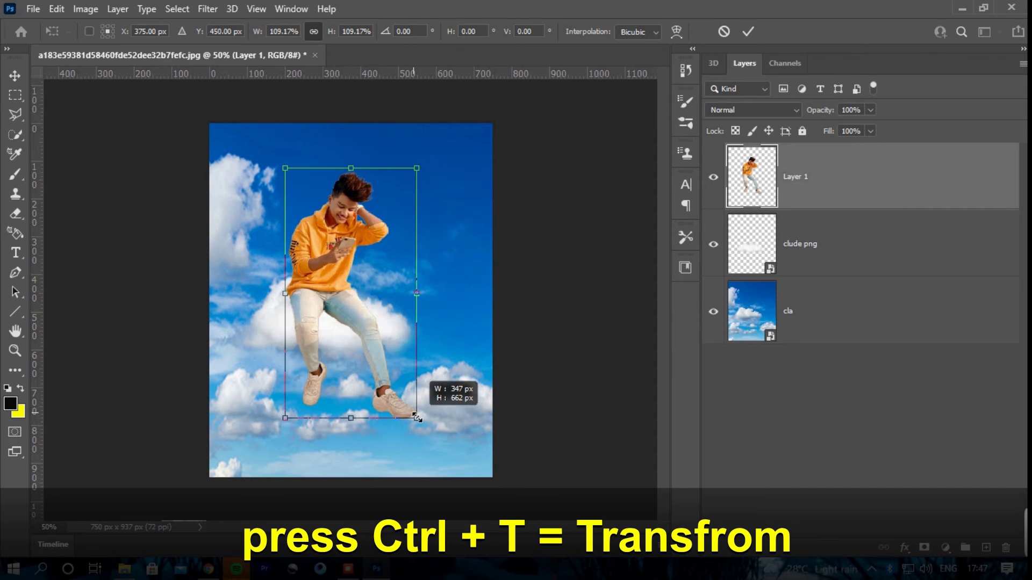
pyautogui.press('Return')
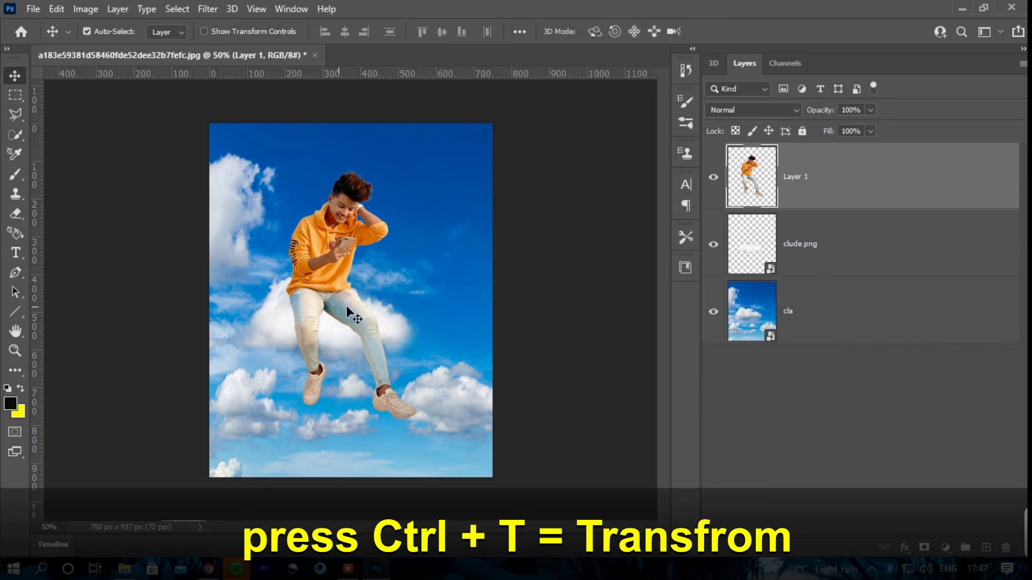
# Rasterize the clude png cloud layer and select the Burn Tool.
pyautogui.rightClick(812, 265)
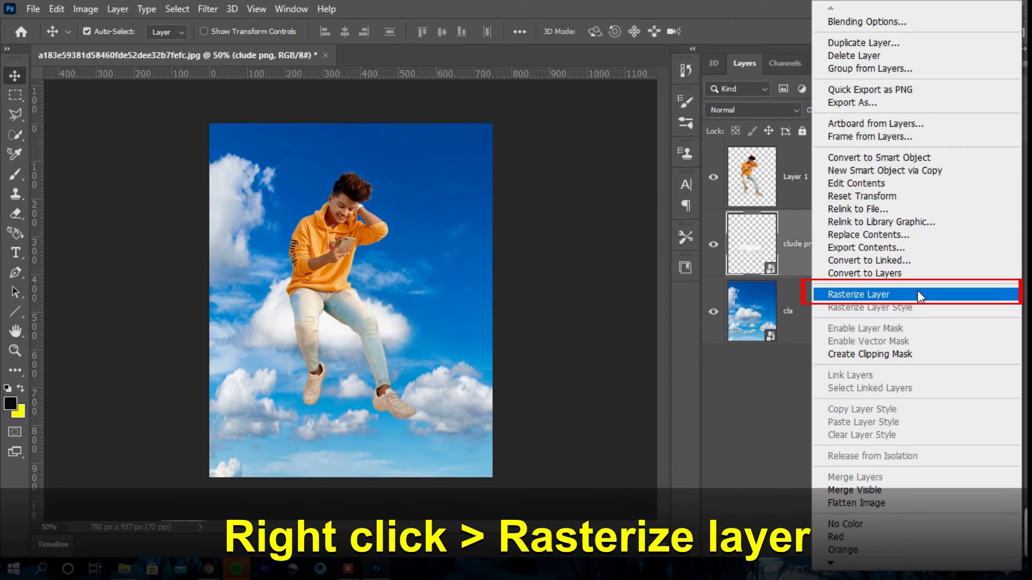
pyautogui.click(915, 299)
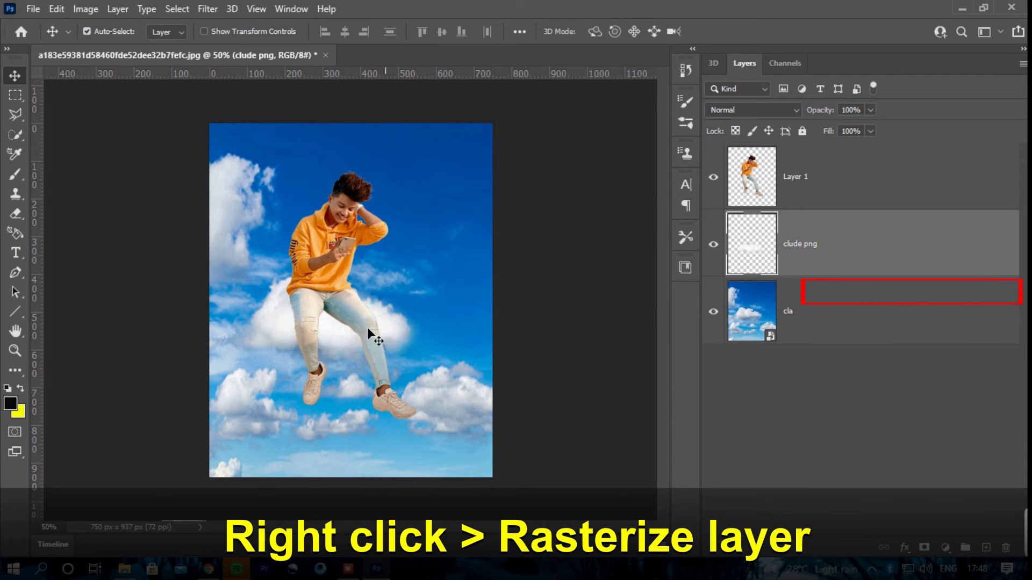
pyautogui.click(15, 373)
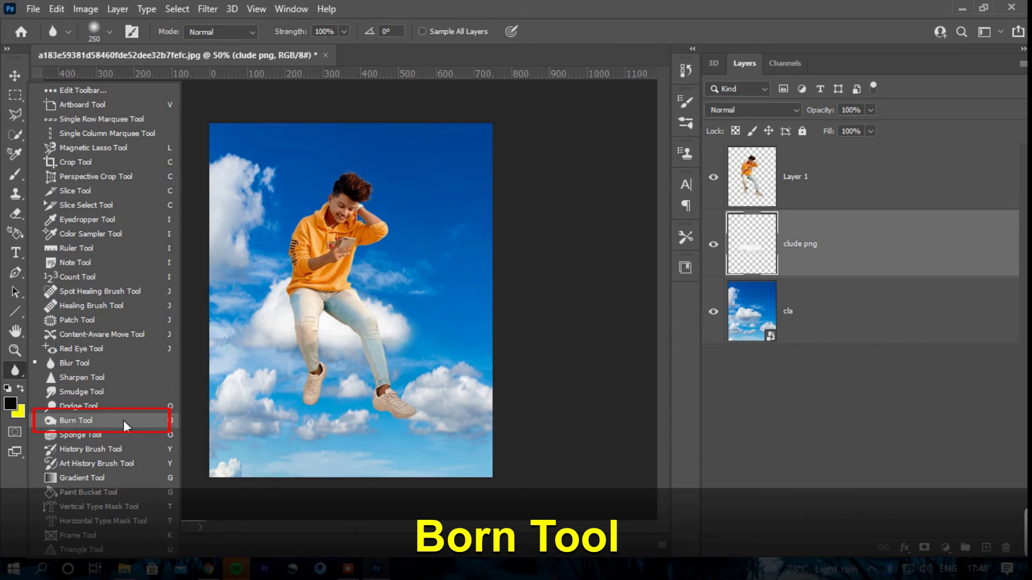
pyautogui.click(50, 422)
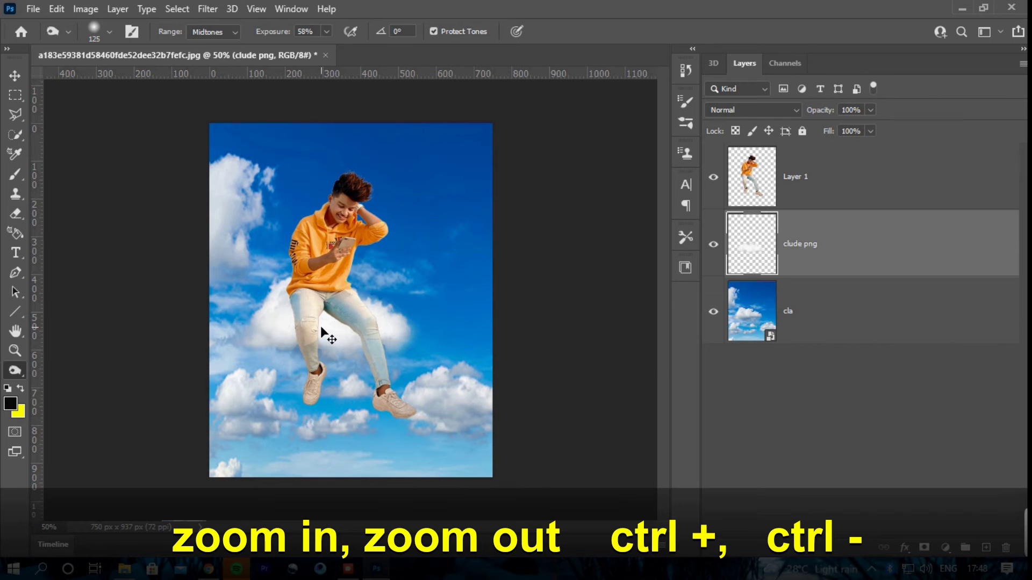
# Burn the cloud beneath the boy's left and right thighs with a smaller brush.
pyautogui.hotkey('ctrl', '+')
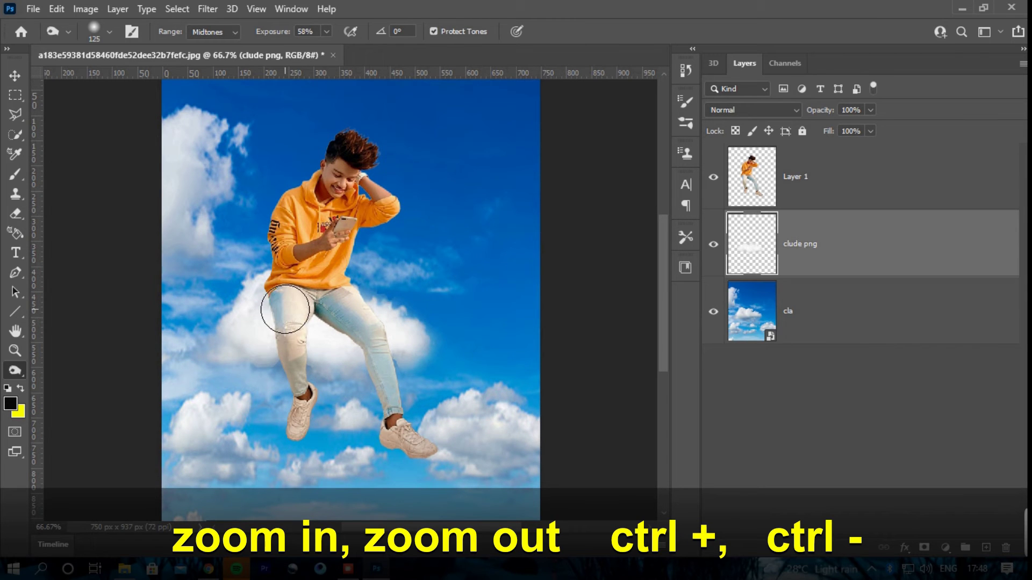
pyautogui.moveTo(295, 322); pyautogui.dragTo(283, 295)
pyautogui.press('[')
pyautogui.press('[')
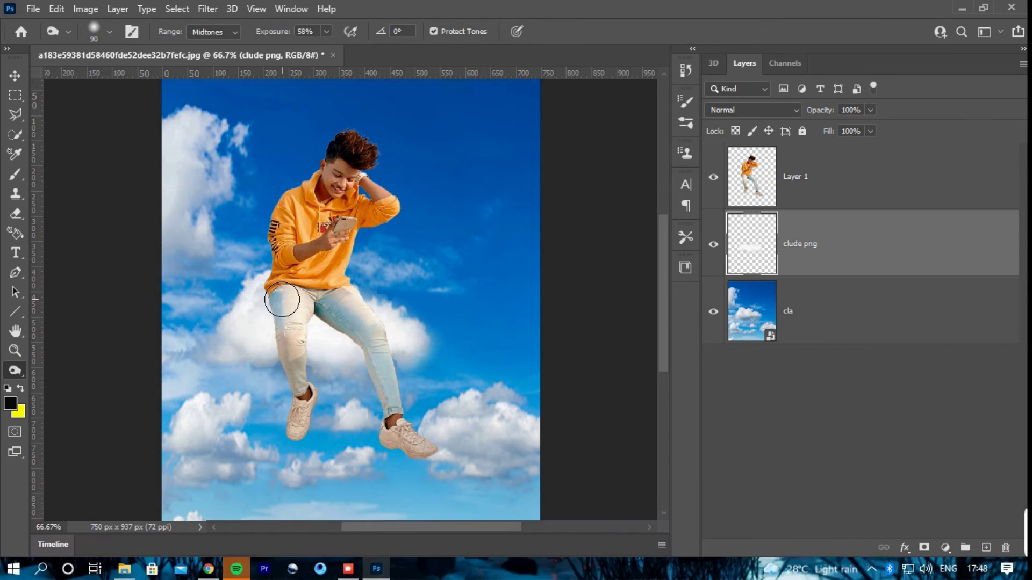
pyautogui.moveTo(283, 306)
pyautogui.mouseDown()
pyautogui.moveTo(284, 316)
pyautogui.moveTo(281, 288)
pyautogui.moveTo(288, 350)
pyautogui.moveTo(285, 311)
pyautogui.moveTo(290, 350)
pyautogui.moveTo(279, 313)
pyautogui.moveTo(332, 308)
pyautogui.moveTo(311, 311)
pyautogui.moveTo(339, 329)
pyautogui.moveTo(341, 315)
pyautogui.moveTo(350, 329)
pyautogui.moveTo(361, 322)
pyautogui.moveTo(334, 308)
pyautogui.moveTo(285, 306)
pyautogui.moveTo(294, 364)
pyautogui.moveTo(276, 295)
pyautogui.moveTo(284, 329)
pyautogui.moveTo(305, 334)
pyautogui.moveTo(303, 303)
pyautogui.moveTo(270, 292)
pyautogui.mouseUp()
pyautogui.press('[')
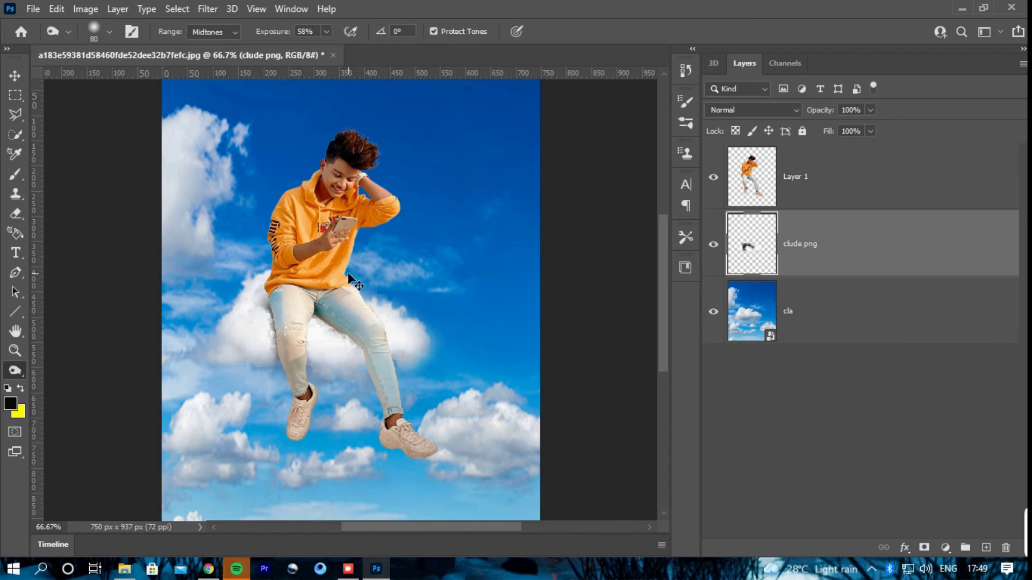
pyautogui.moveTo(342, 325)
pyautogui.mouseDown()
pyautogui.moveTo(330, 309)
pyautogui.moveTo(391, 348)
pyautogui.mouseUp()
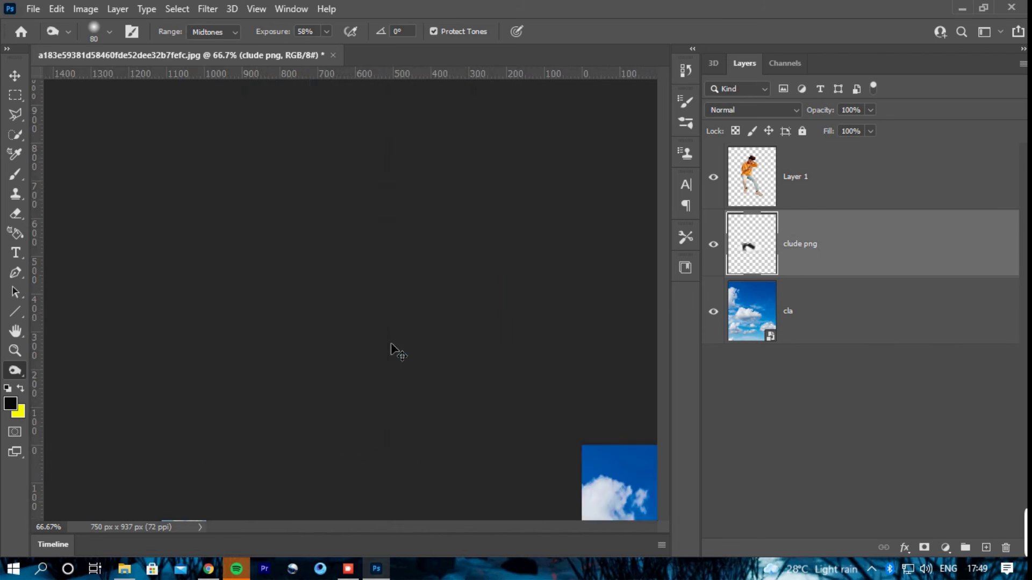
# Deepen the burned shading along the leg from upper thigh to shin.
pyautogui.hotkey('ctrl', '-')
pyautogui.hotkey('ctrl', '-')
pyautogui.hotkey('ctrl', '+')
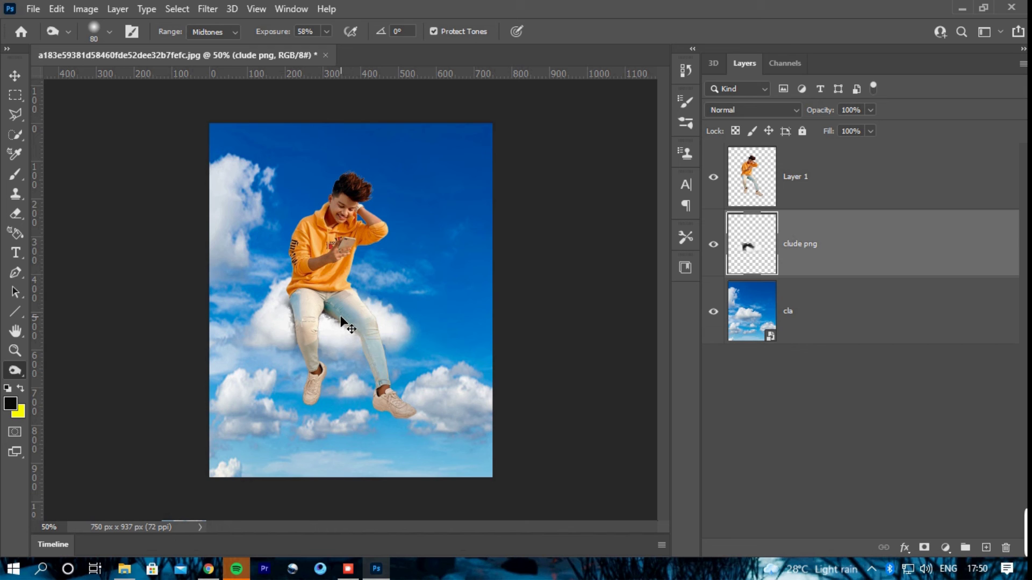
pyautogui.hotkey('ctrl', '+')
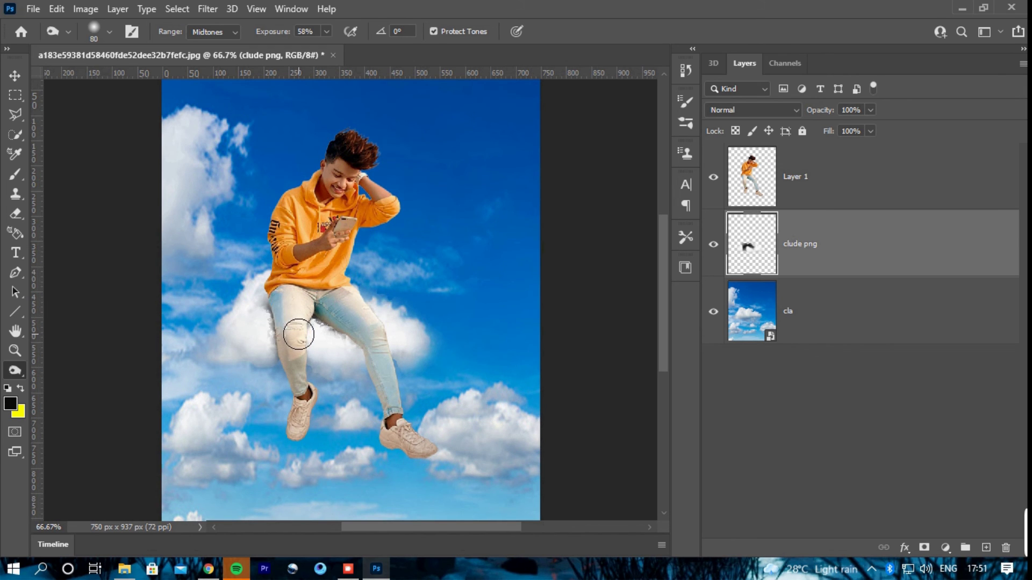
pyautogui.moveTo(375, 331)
pyautogui.mouseDown()
pyautogui.moveTo(357, 339)
pyautogui.moveTo(372, 367)
pyautogui.mouseUp()
pyautogui.moveTo(364, 303)
pyautogui.mouseDown()
pyautogui.moveTo(382, 322)
pyautogui.moveTo(375, 350)
pyautogui.moveTo(376, 322)
pyautogui.mouseUp()
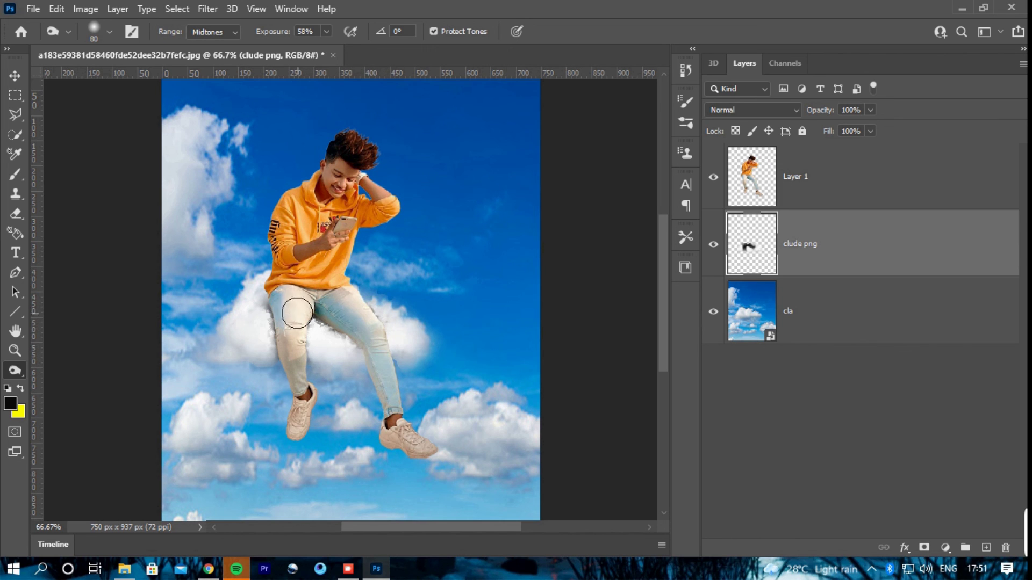
pyautogui.hotkey('ctrl', '-')
pyautogui.hotkey('ctrl', '-')
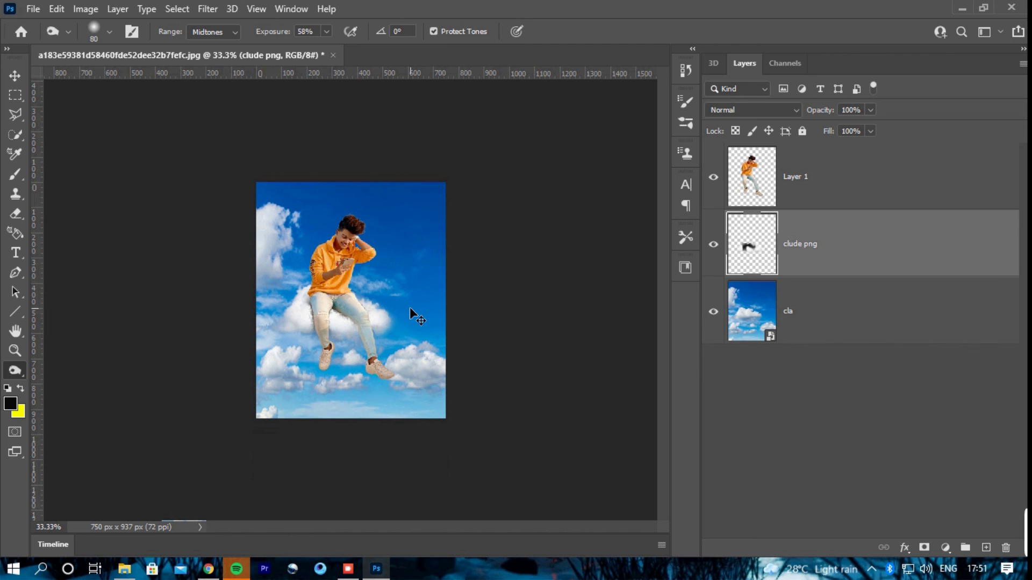